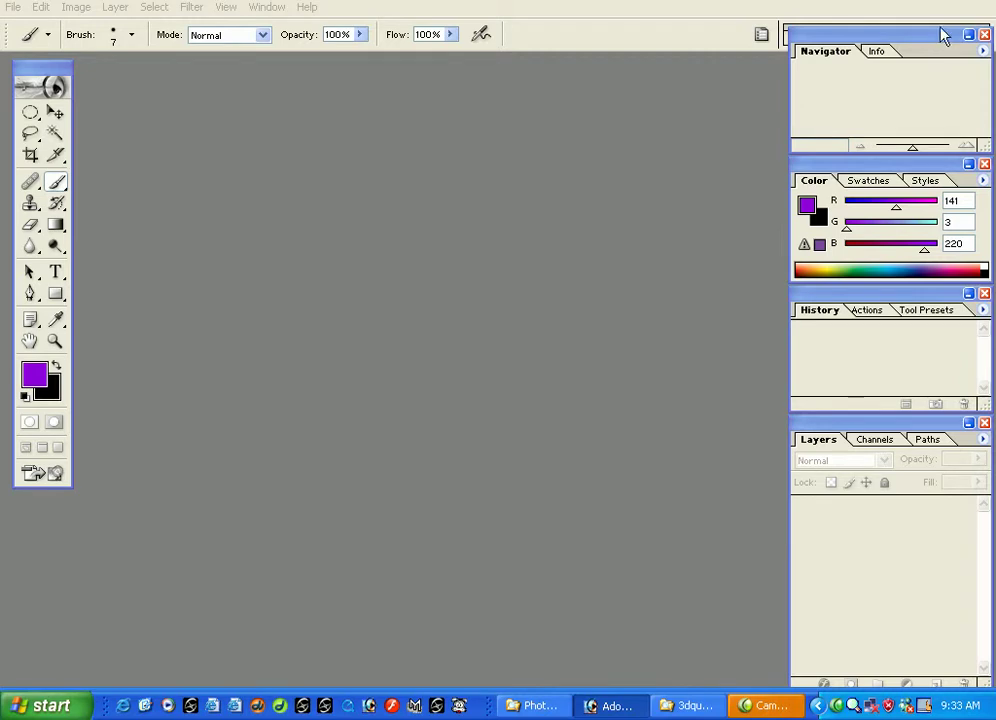
pyautogui.click(438, 273)
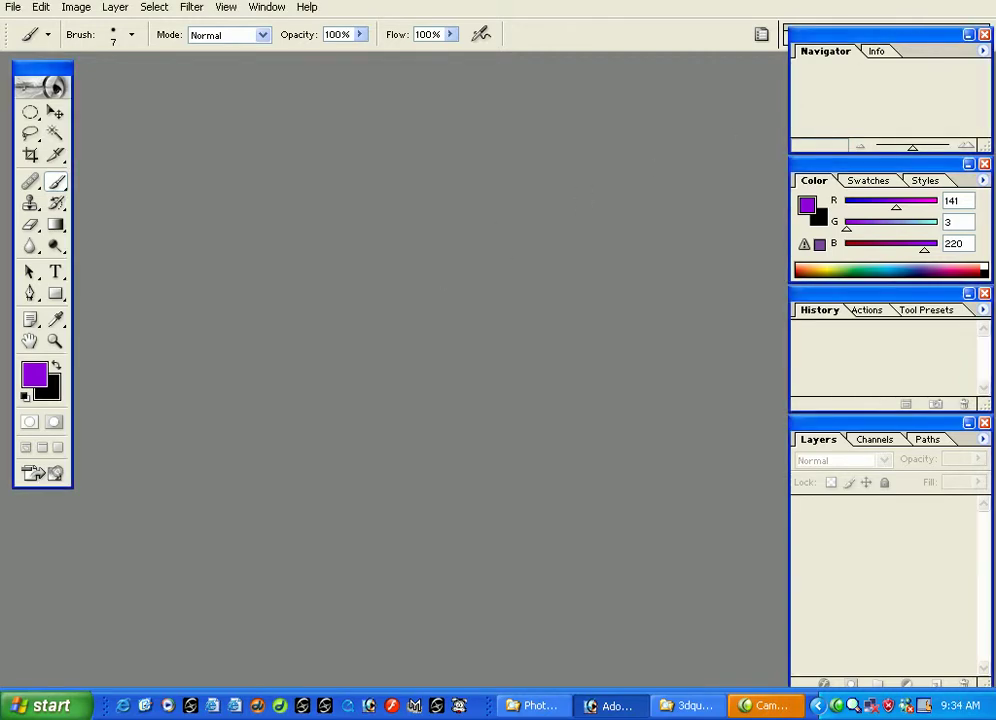
pyautogui.click(933, 12)
pyautogui.click(452, 4)
pyautogui.click(600, 707)
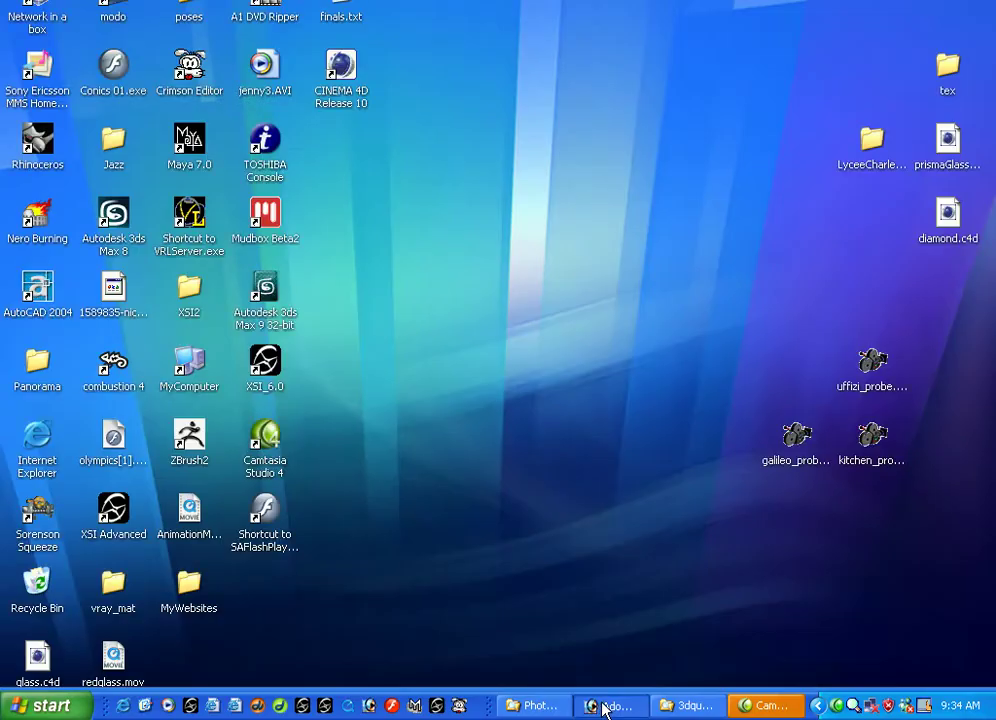
pyautogui.click(603, 706)
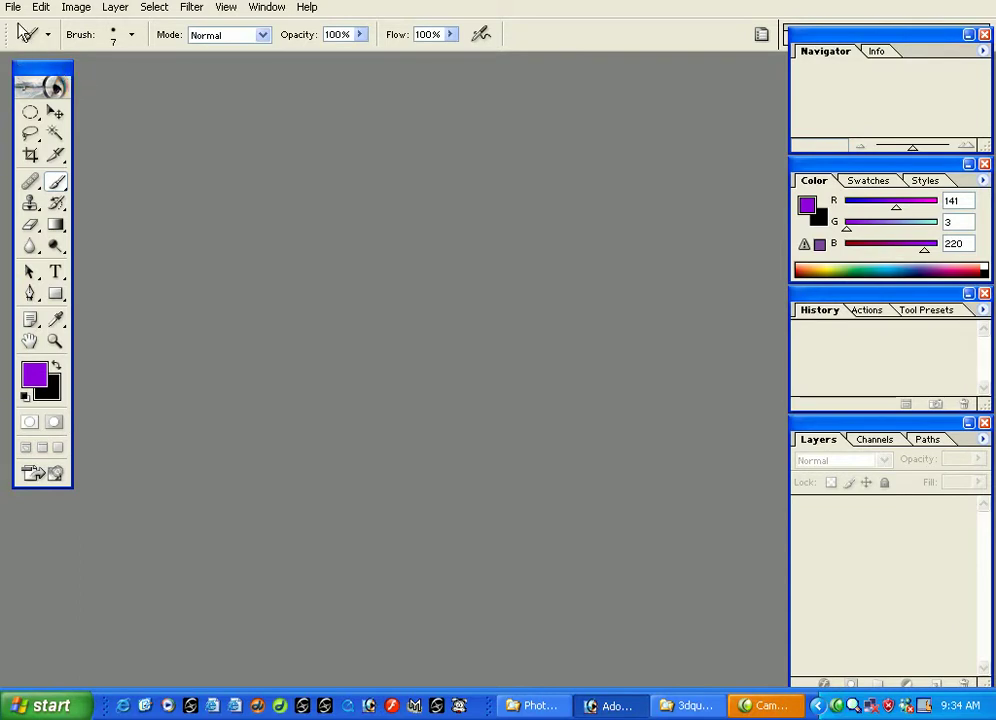
pyautogui.click(13, 9)
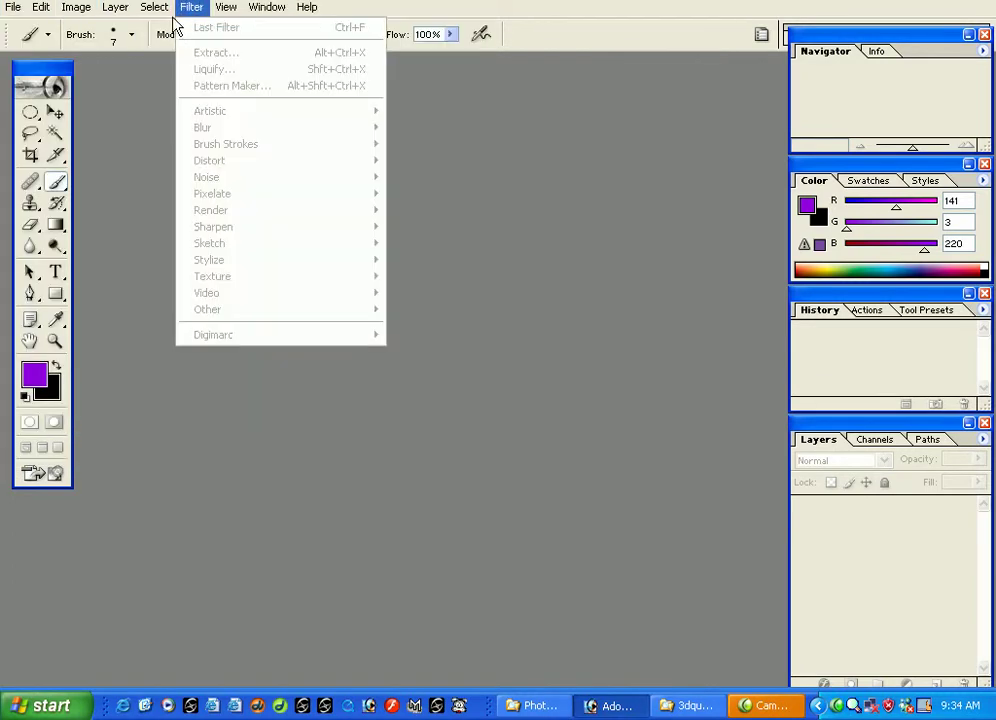
pyautogui.click(509, 108)
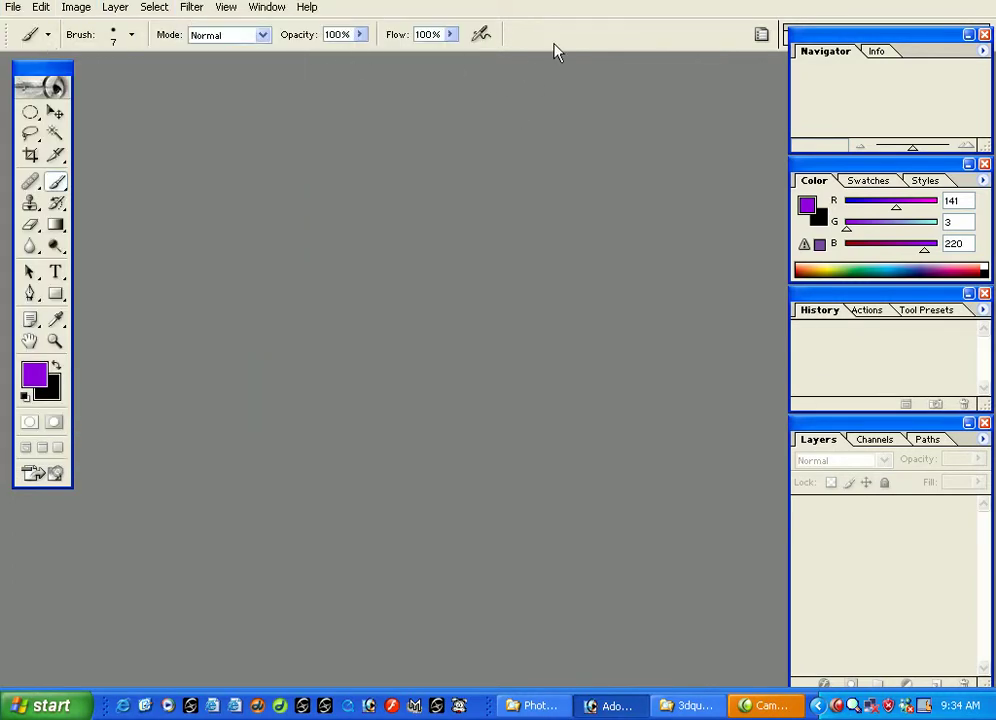
# Spread the Navigator, Color, History and Layers palette groups apart across the workspace.
pyautogui.moveTo(847, 38)
pyautogui.mouseDown()
pyautogui.moveTo(571, 129)
pyautogui.moveTo(572, 121)
pyautogui.mouseUp()
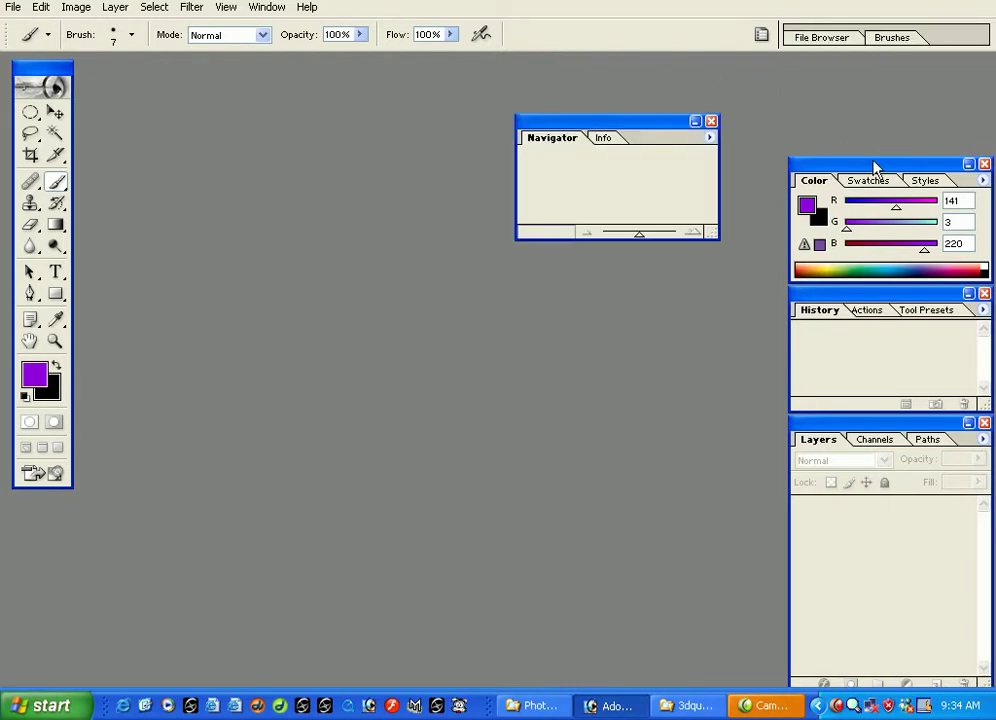
pyautogui.moveTo(814, 180); pyautogui.dragTo(185, 349)
pyautogui.moveTo(822, 310); pyautogui.dragTo(413, 362)
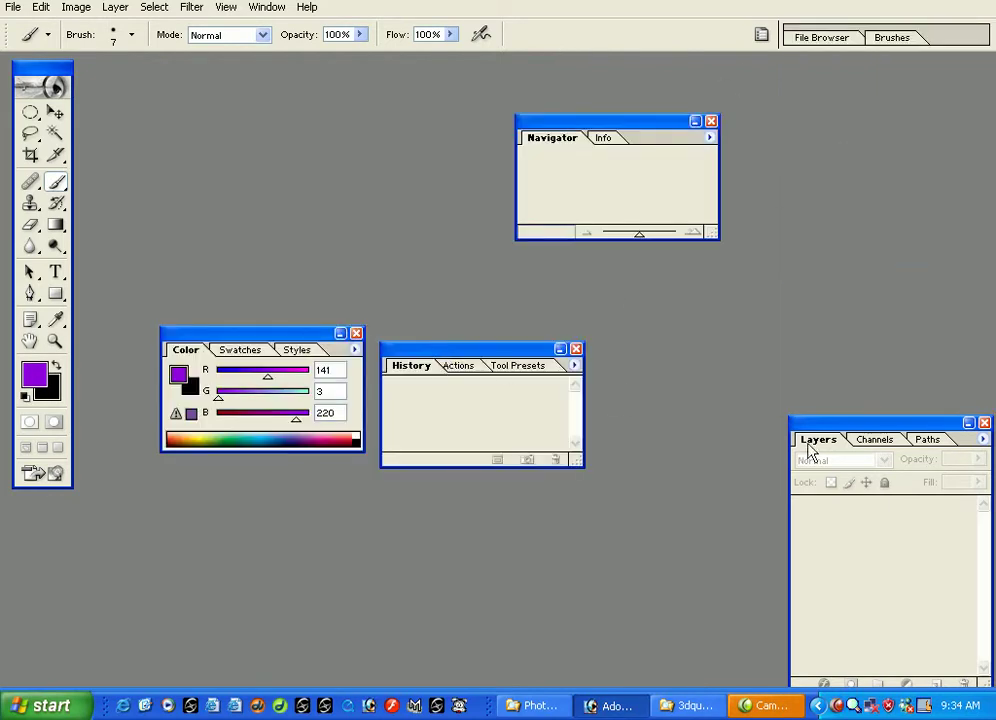
pyautogui.moveTo(861, 428); pyautogui.dragTo(793, 316)
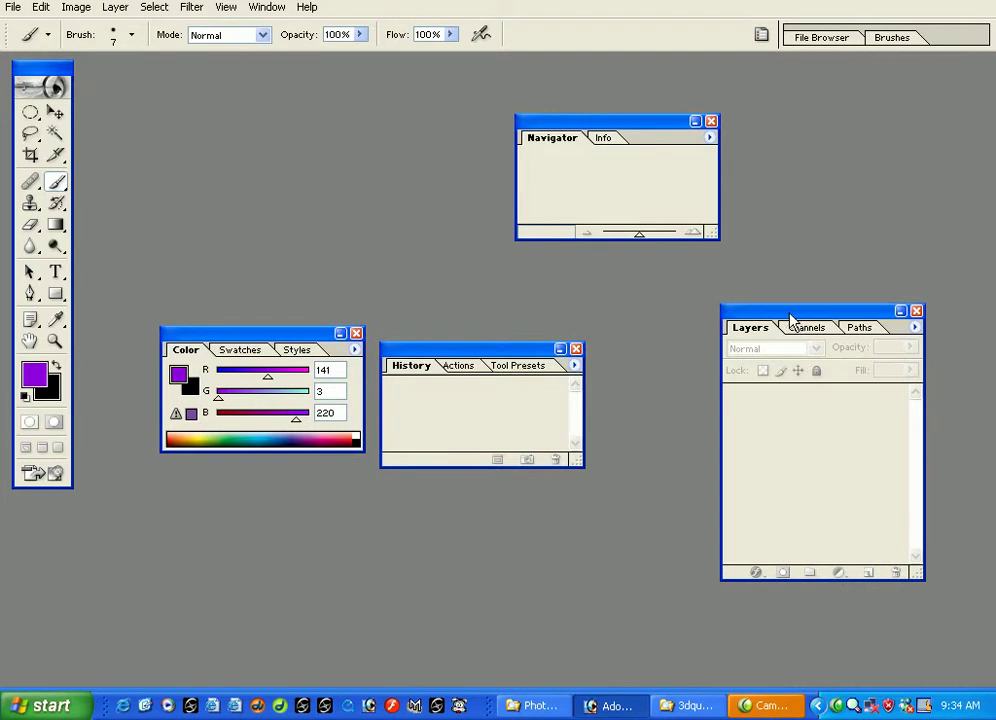
# Detach Swatches, Actions and Channels from their groups as separate floating palettes, and reposition Swatches.
pyautogui.moveTo(254, 349); pyautogui.dragTo(325, 128)
pyautogui.moveTo(460, 366); pyautogui.dragTo(632, 290)
pyautogui.moveTo(823, 311); pyautogui.dragTo(686, 517)
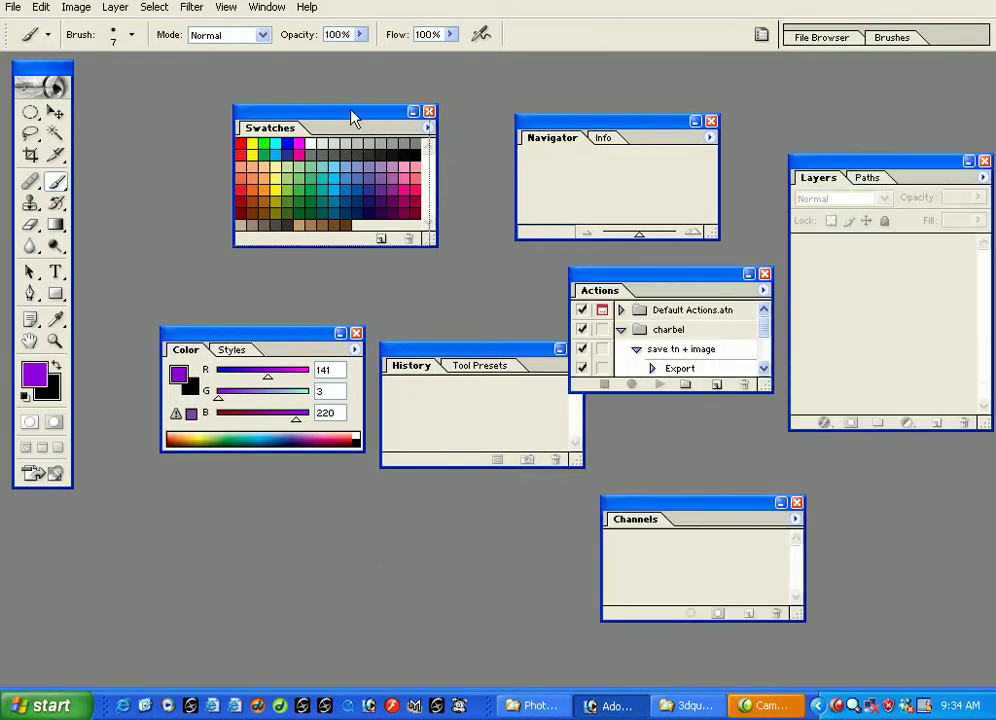
pyautogui.moveTo(351, 116); pyautogui.dragTo(303, 99)
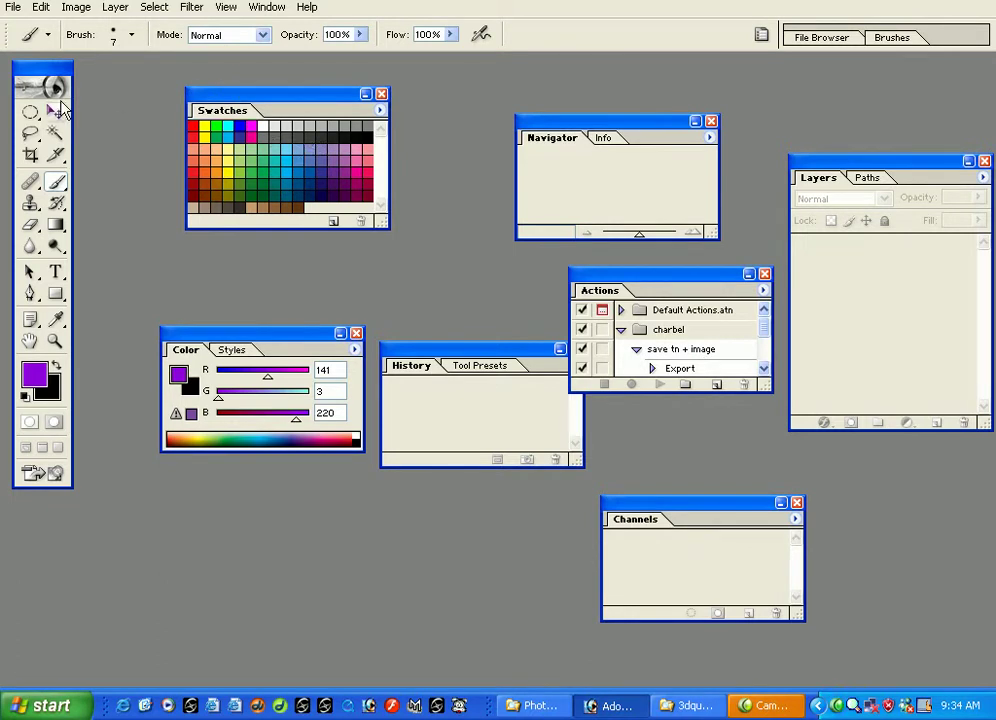
# Reset all palettes to their default locations.
pyautogui.click(266, 7)
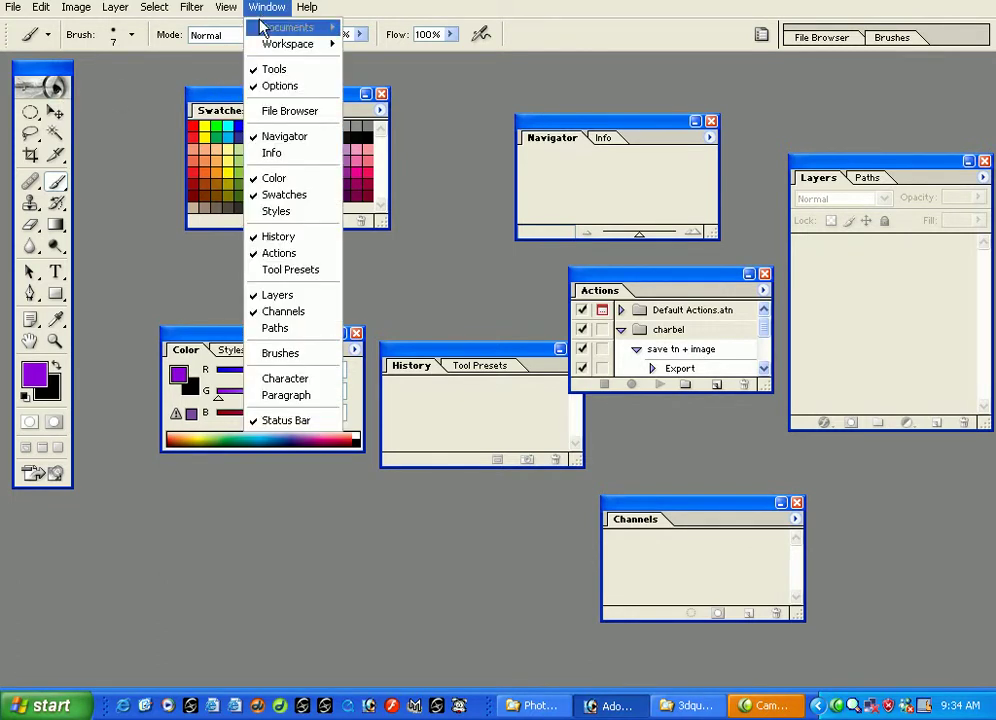
pyautogui.moveTo(263, 48)
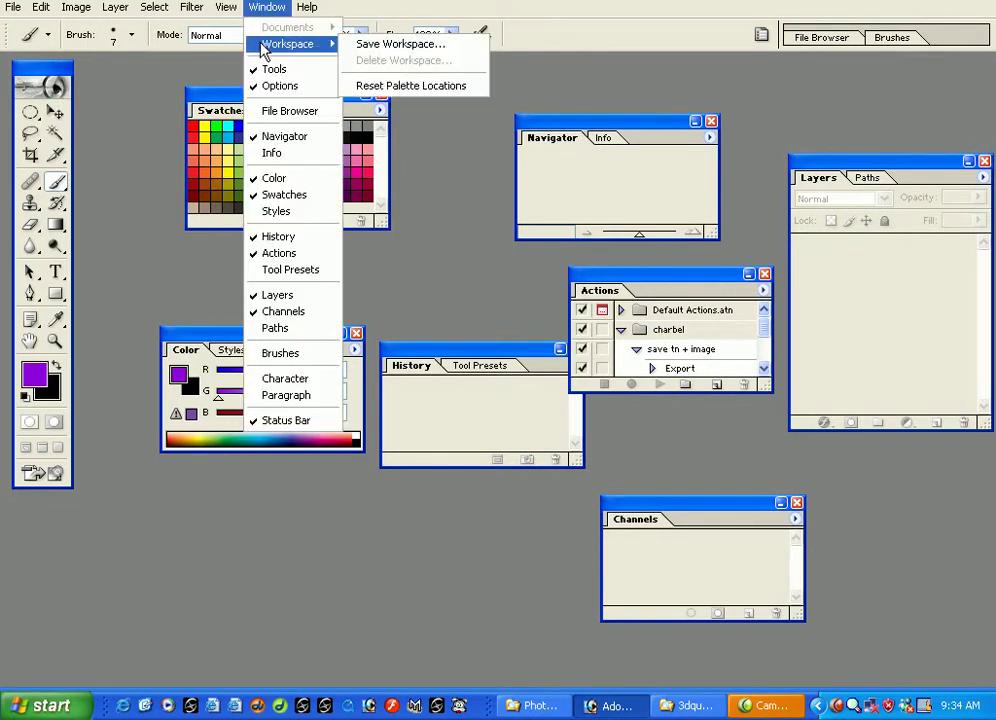
pyautogui.click(419, 88)
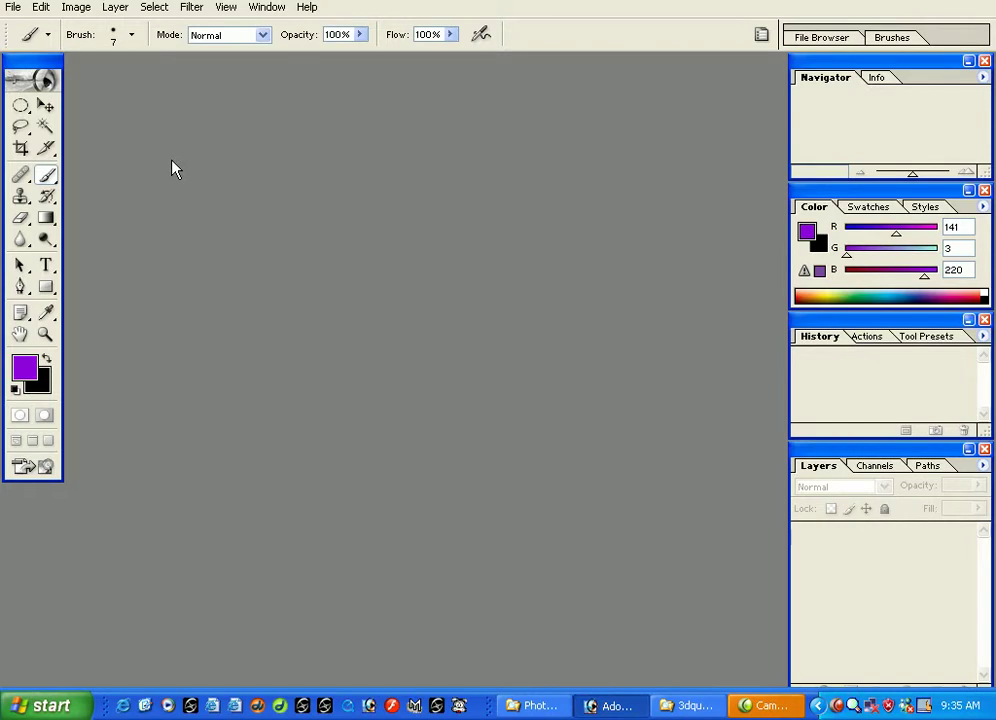
# Browse for a file to open, going to the images folder inside the Jazz folder on the Desktop.
pyautogui.click(14, 8)
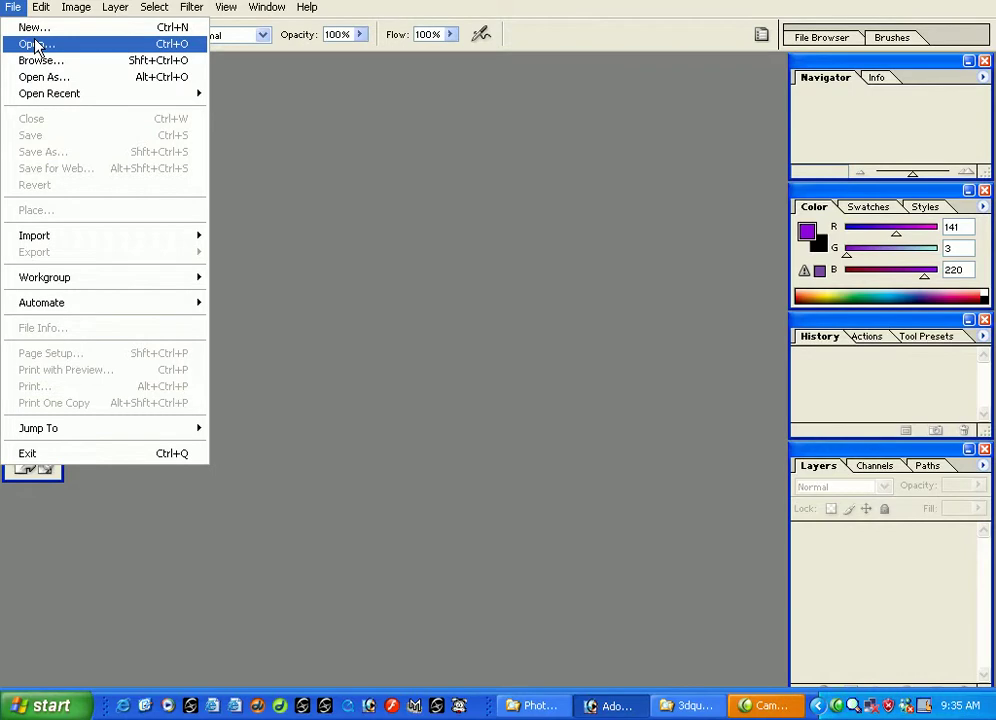
pyautogui.click(455, 243)
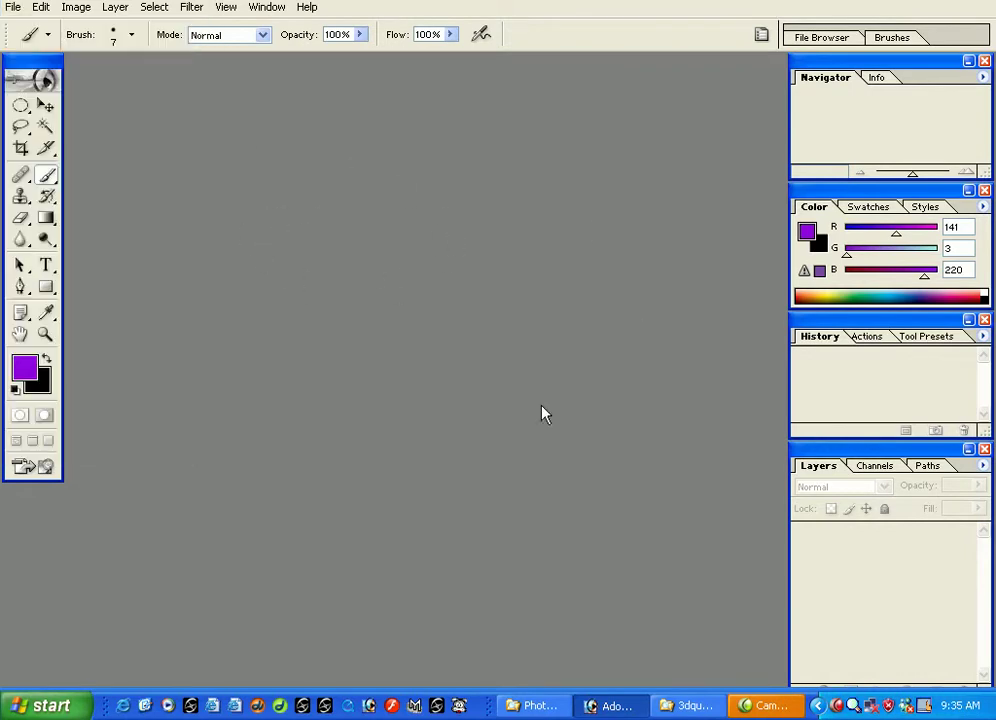
pyautogui.hotkey('ctrl', 'o')
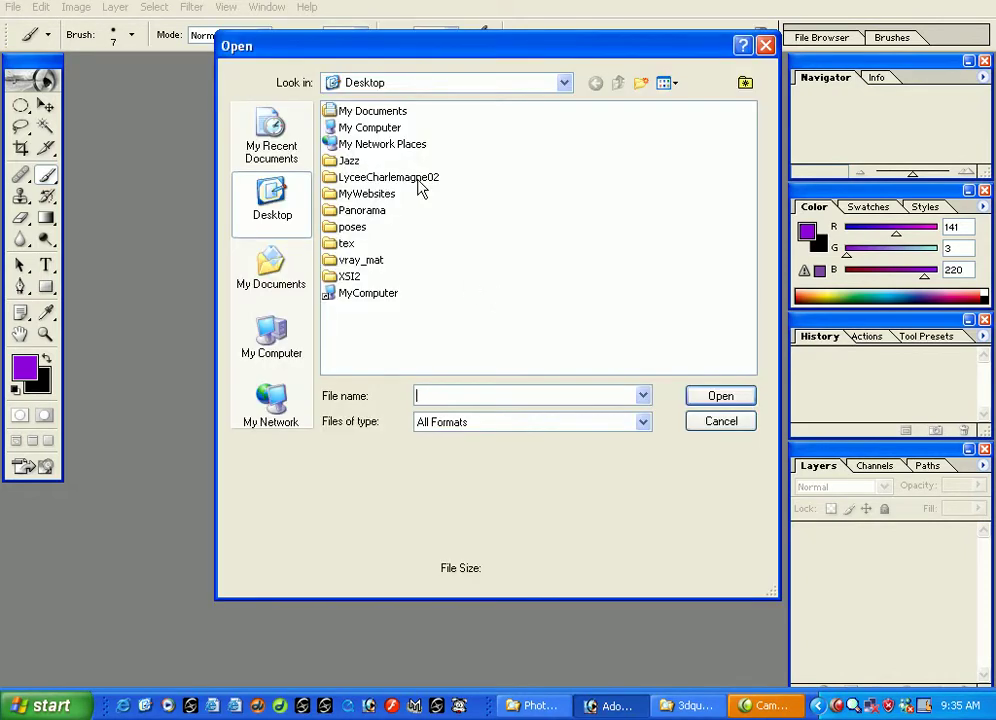
pyautogui.doubleClick(349, 162)
pyautogui.doubleClick(350, 127)
pyautogui.doubleClick(350, 112)
# Preview the image files in the images folder, from button1.gif through newpop1.gif.
pyautogui.click(350, 144)
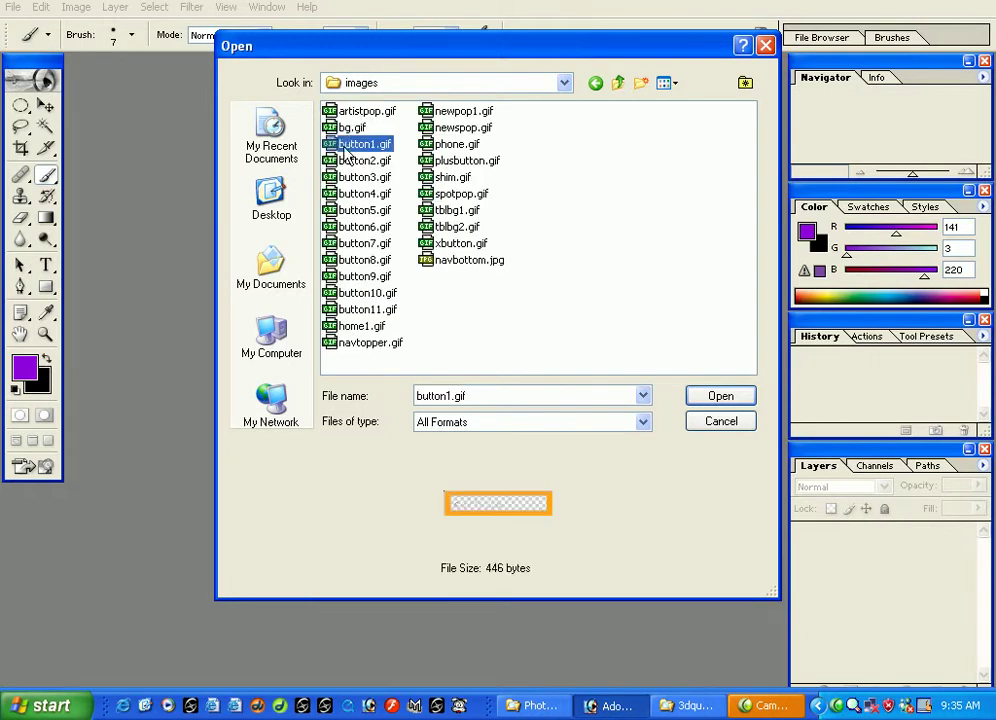
pyautogui.click(351, 160)
pyautogui.click(352, 178)
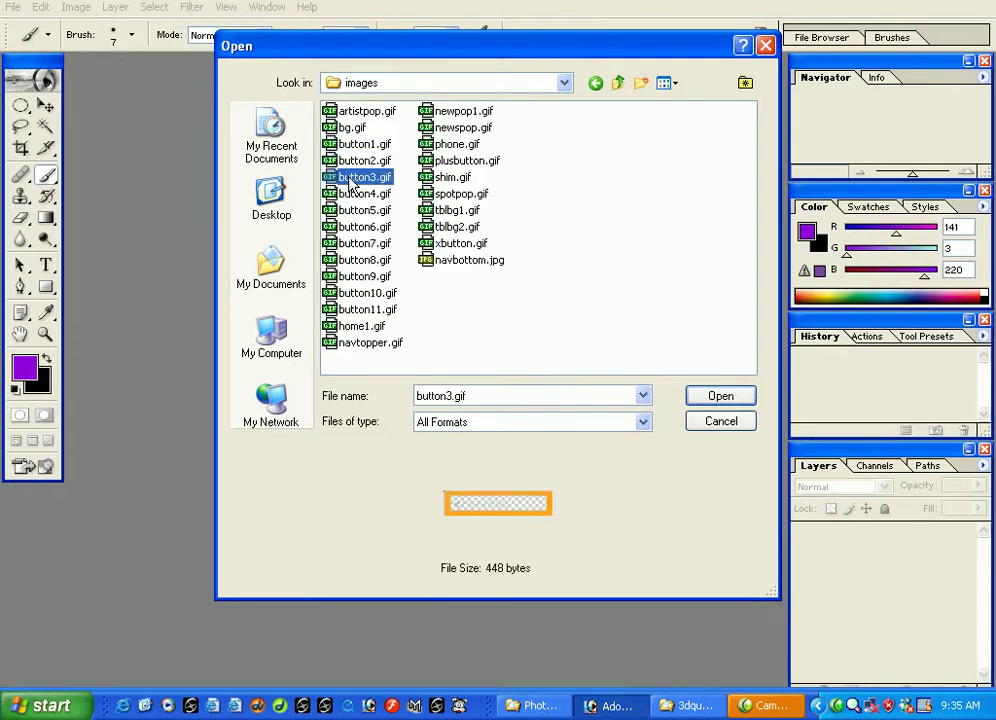
pyautogui.click(352, 194)
pyautogui.click(352, 210)
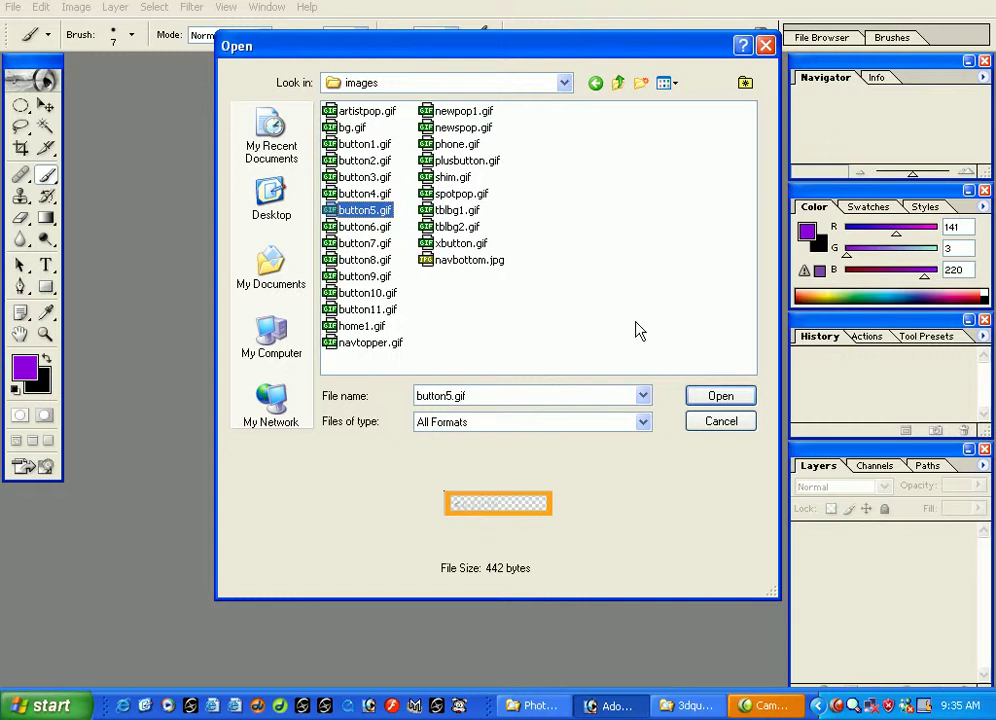
pyautogui.press('Down')
pyautogui.press('Down')
pyautogui.press('Down')
pyautogui.press('Down')
pyautogui.press('Down')
pyautogui.press('Down')
pyautogui.press('Down')
pyautogui.press('Down')
pyautogui.press('Down')
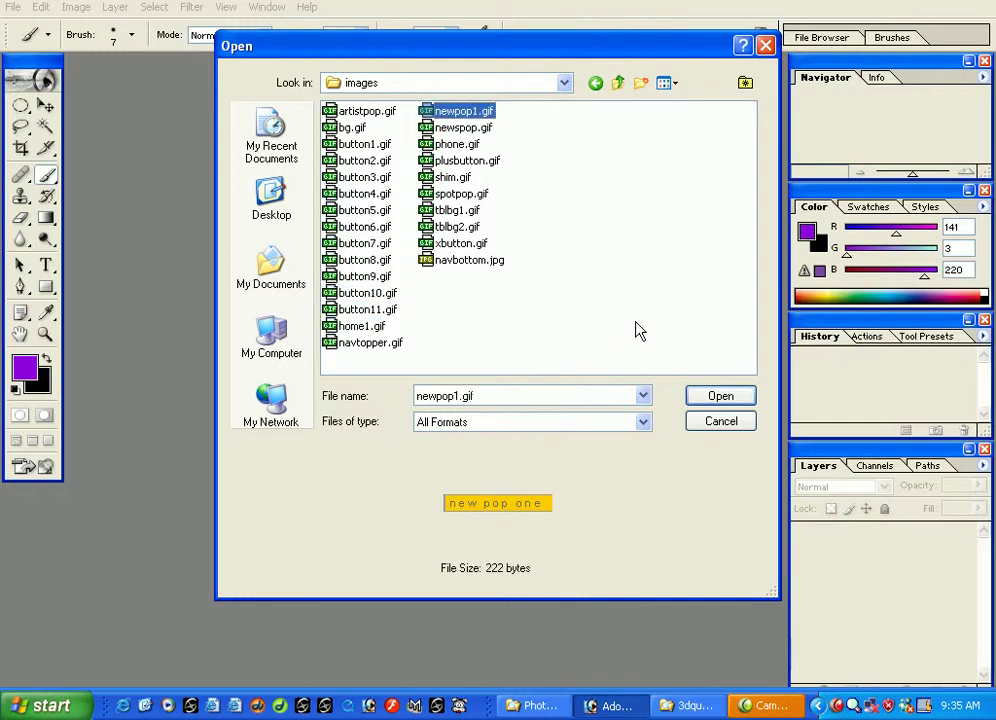
# Open navtopper.gif, then enlarge its document window and reposition it in the workspace.
pyautogui.press('Up')
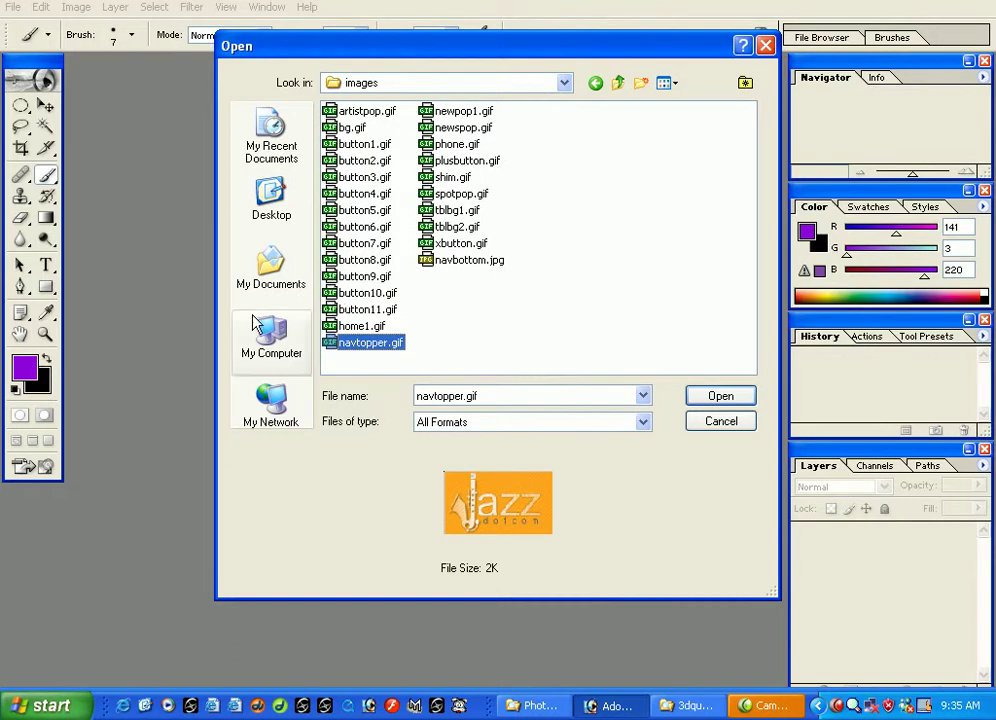
pyautogui.click(733, 399)
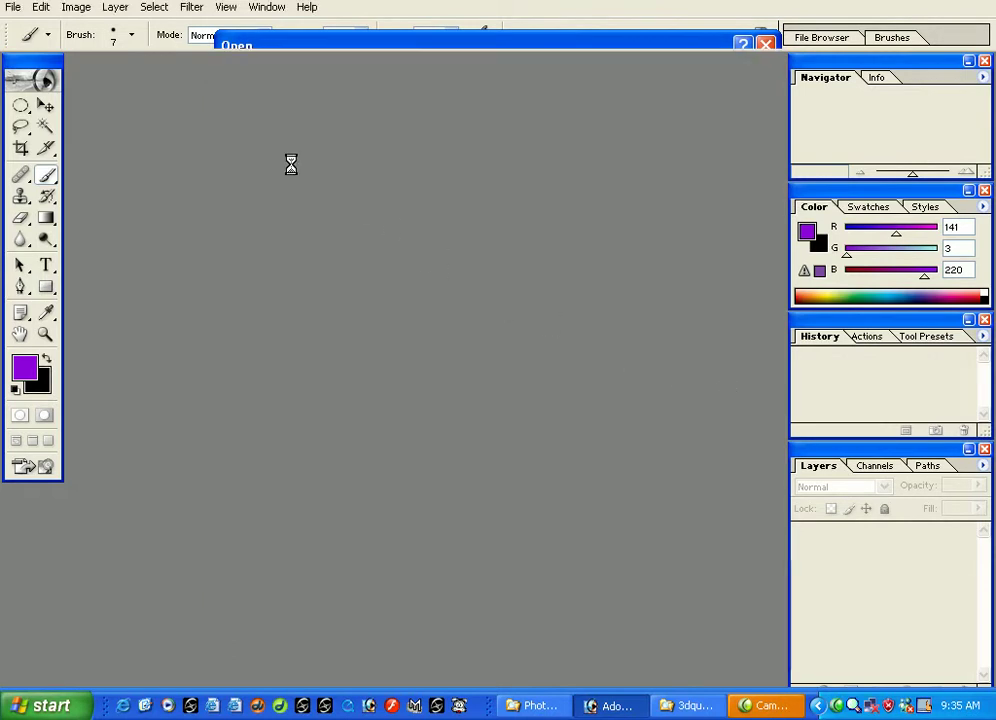
pyautogui.moveTo(122, 73); pyautogui.dragTo(220, 122)
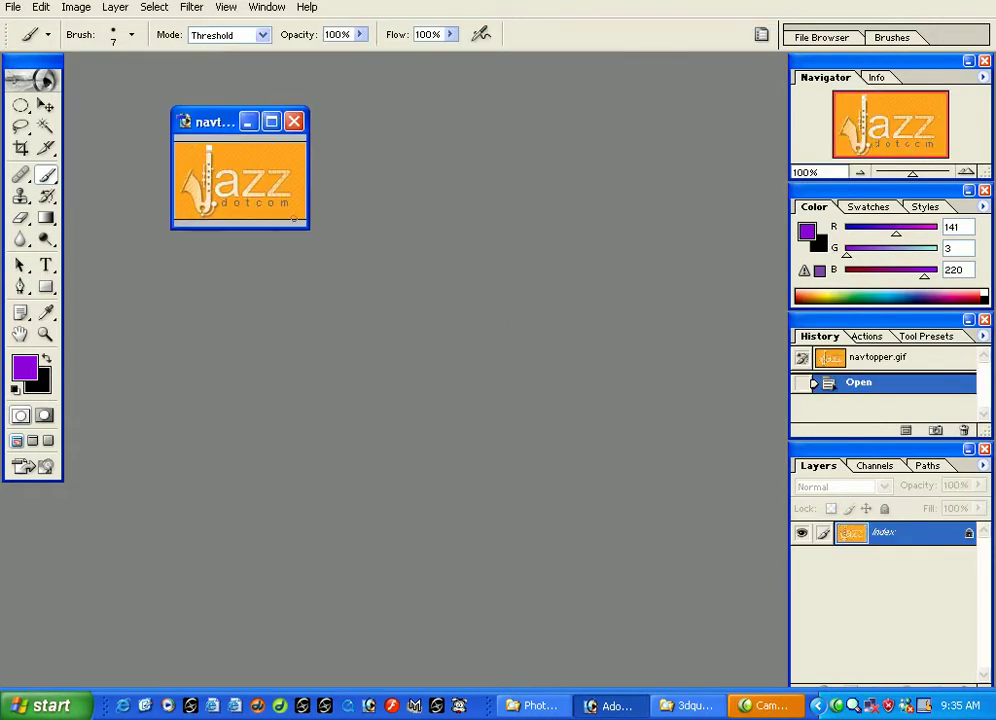
pyautogui.moveTo(309, 229); pyautogui.dragTo(407, 268)
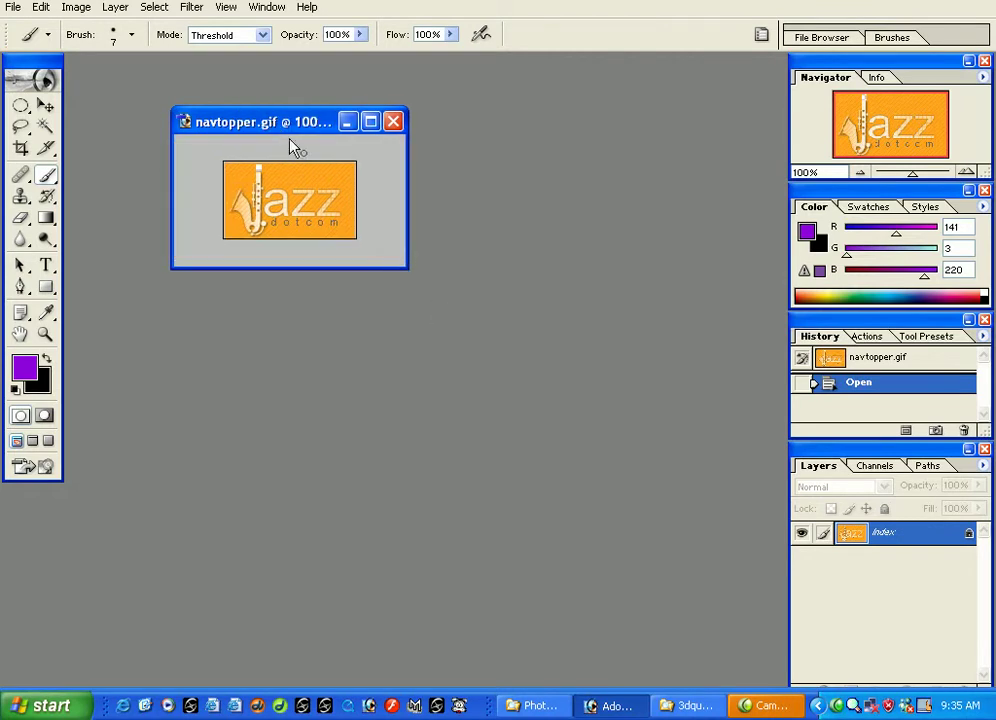
pyautogui.moveTo(252, 100); pyautogui.dragTo(250, 98)
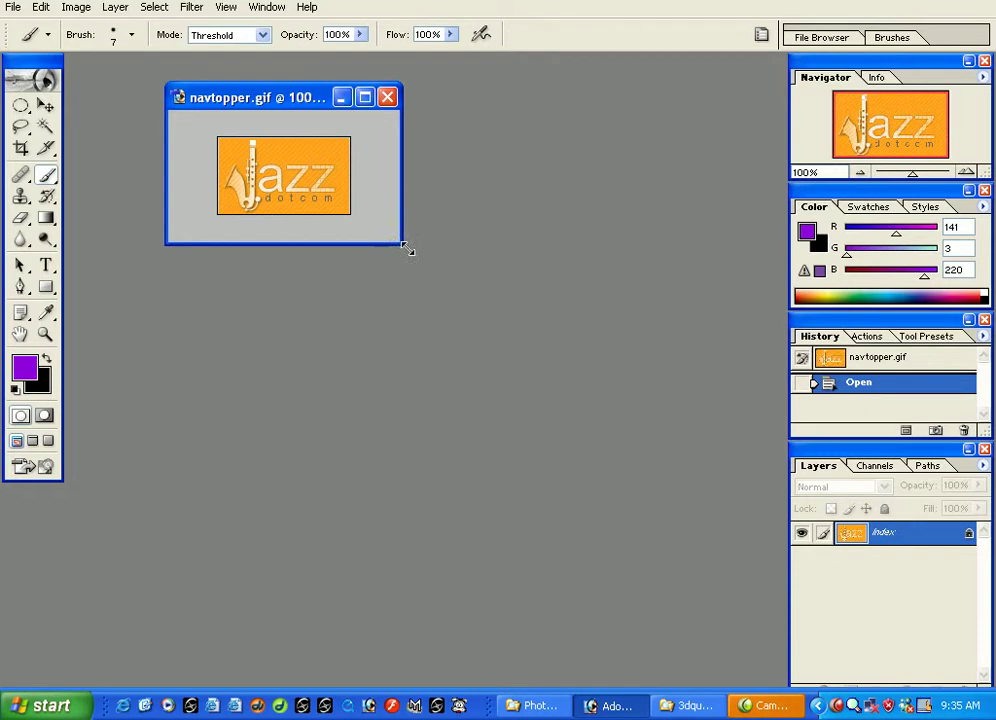
pyautogui.moveTo(404, 246); pyautogui.dragTo(456, 283)
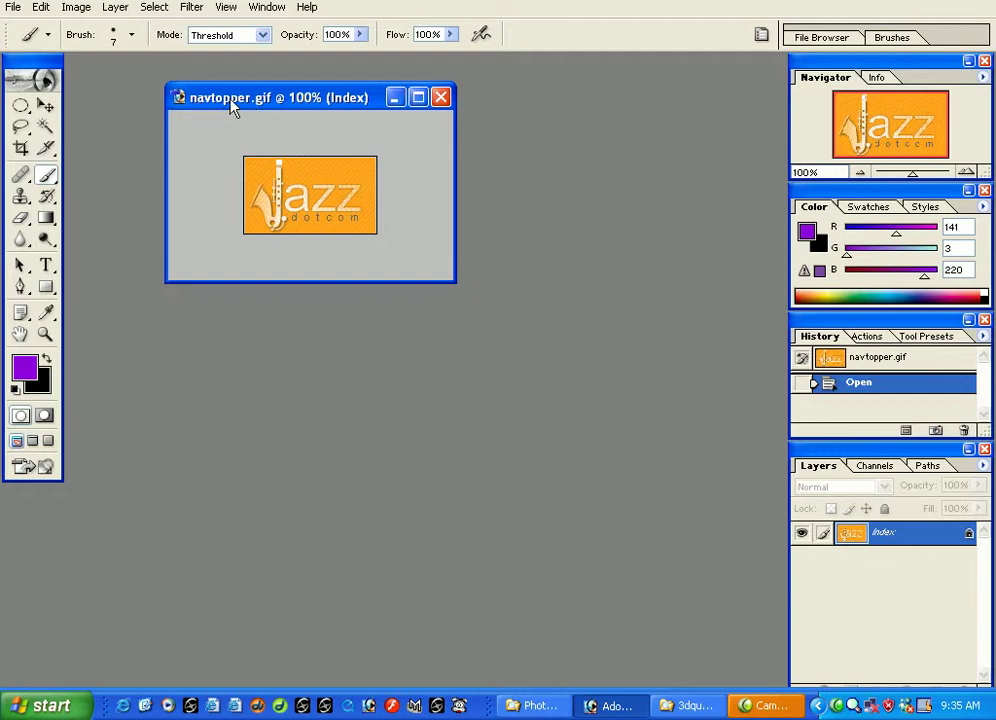
pyautogui.moveTo(235, 101); pyautogui.dragTo(265, 126)
# Try to save the image on the Desktop under the new name jazz in CompuServe GIF format.
pyautogui.click(13, 7)
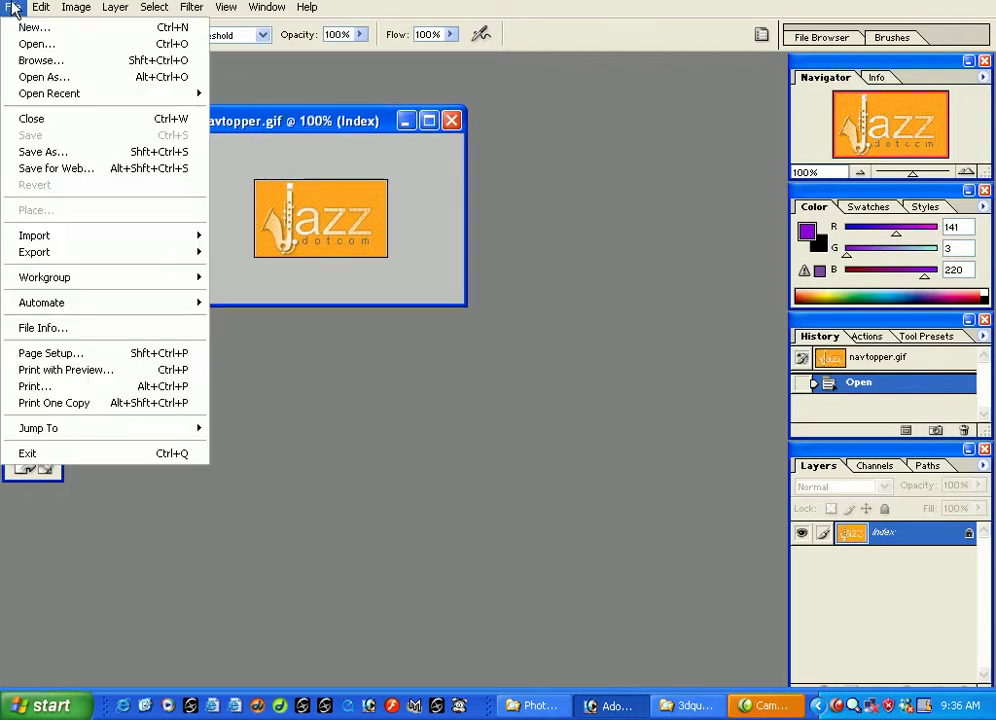
pyautogui.click(62, 151)
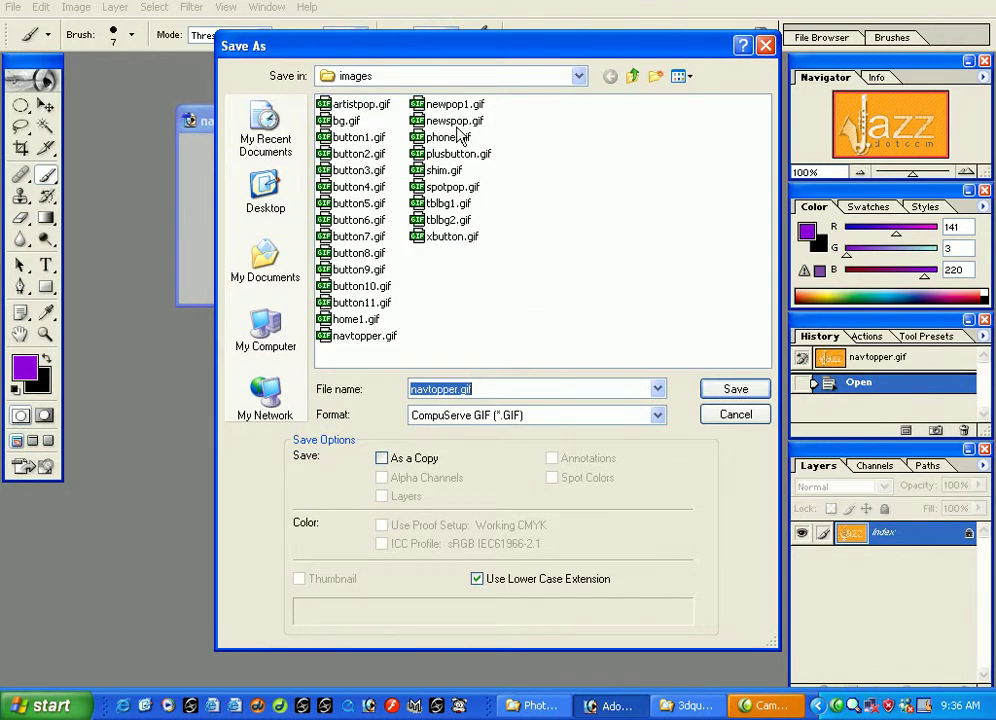
pyautogui.click(272, 203)
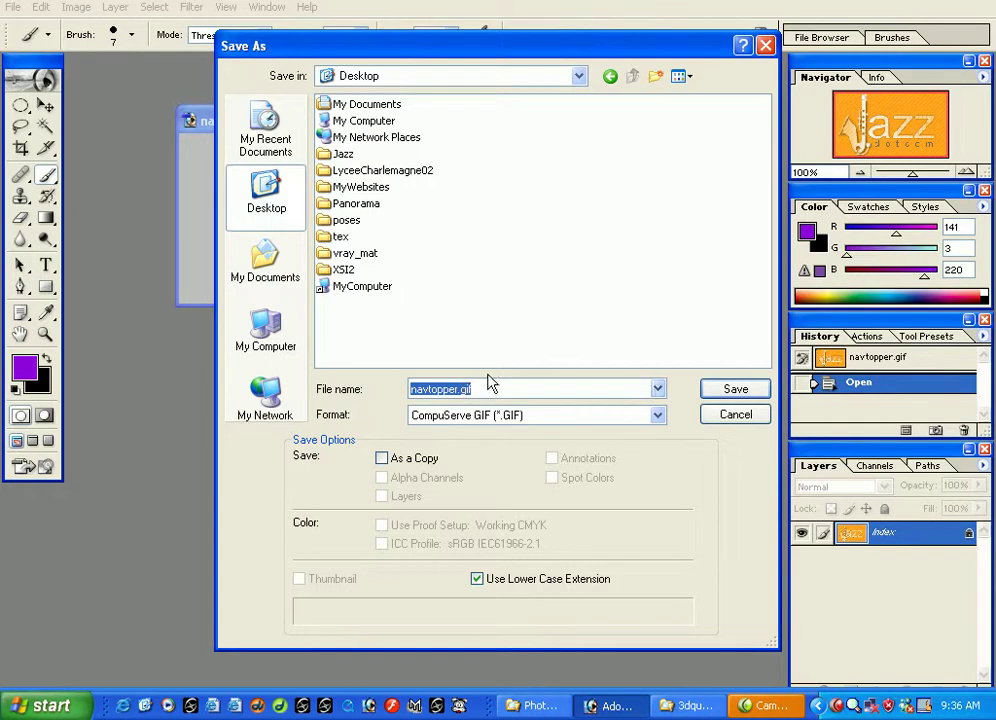
pyautogui.write('jazz')
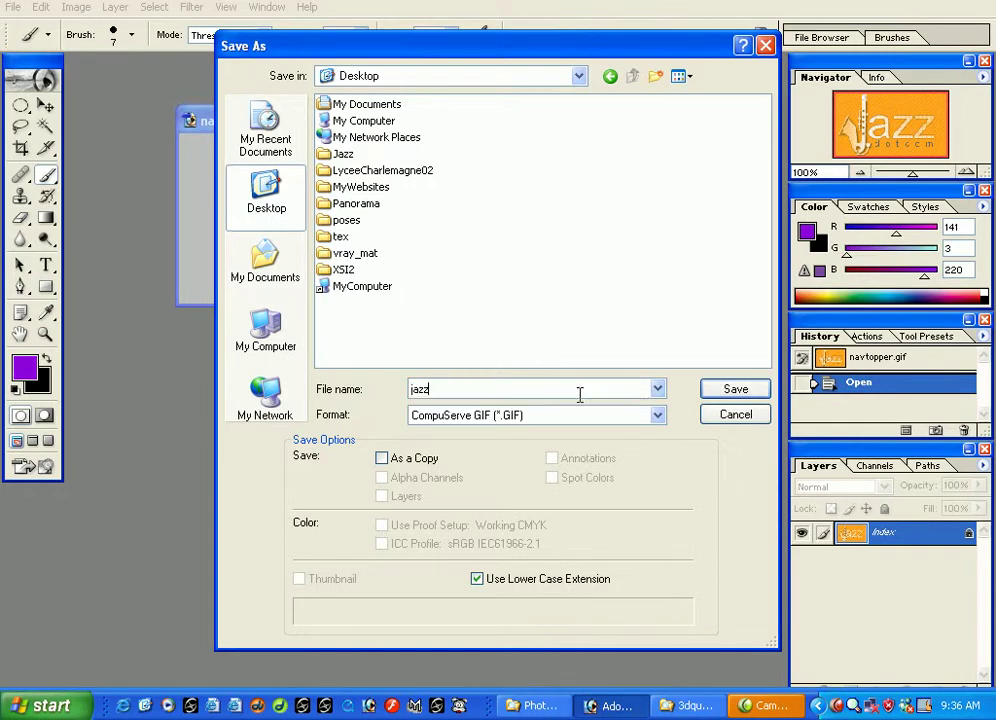
pyautogui.press('Return')
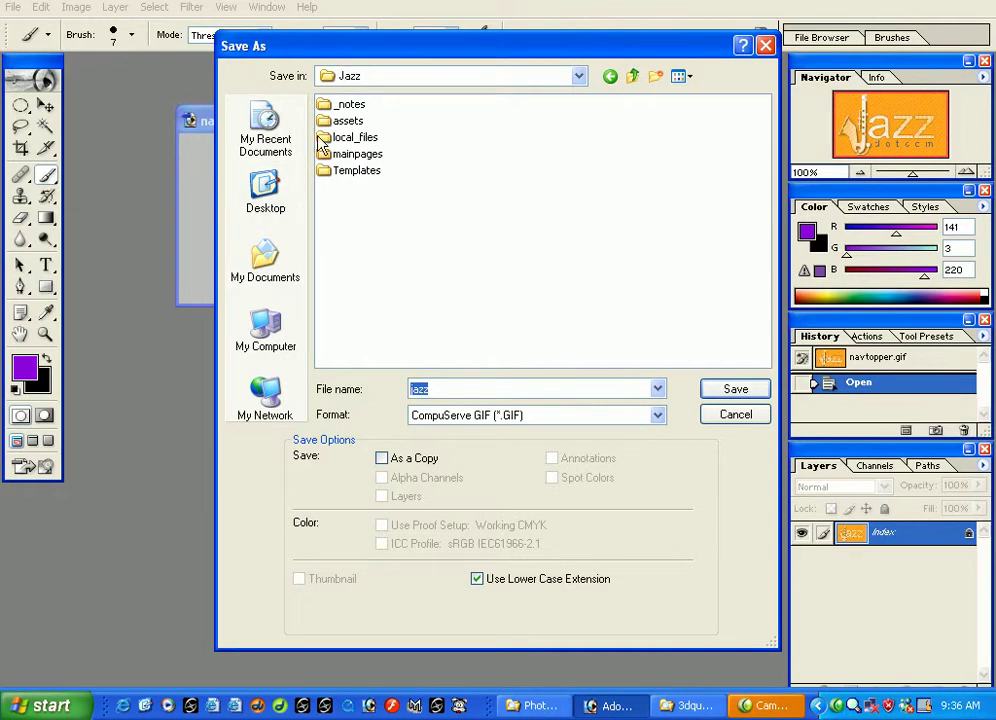
# Return the save location to the Desktop and save the image as jazz1 in CompuServe GIF format.
pyautogui.click(366, 80)
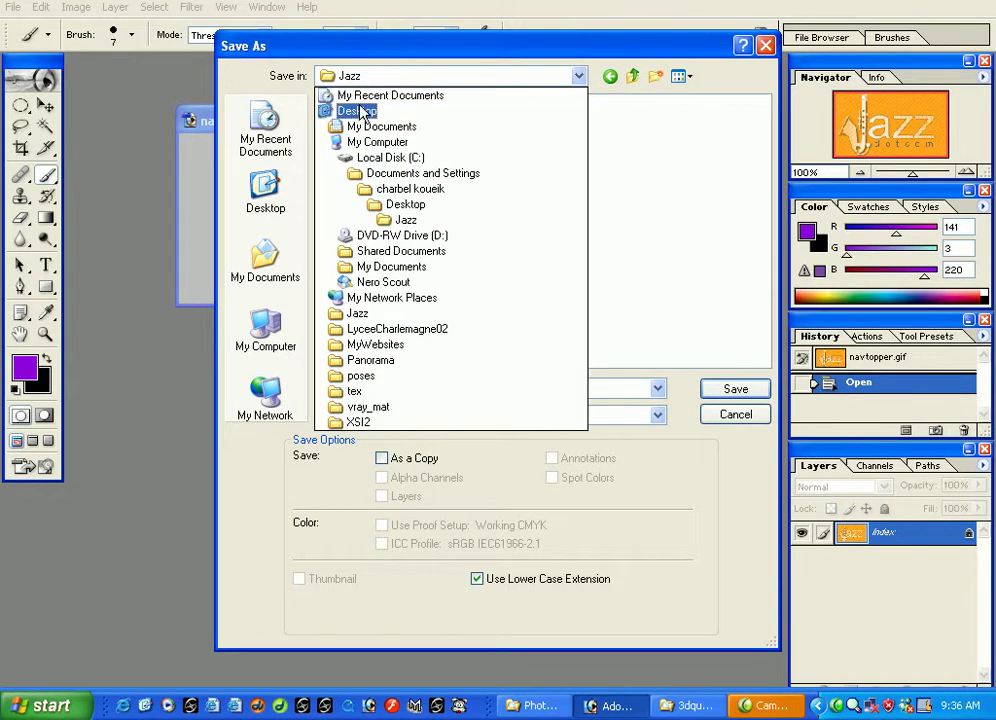
pyautogui.click(360, 112)
pyautogui.click(447, 386)
pyautogui.click(456, 388)
pyautogui.write('1')
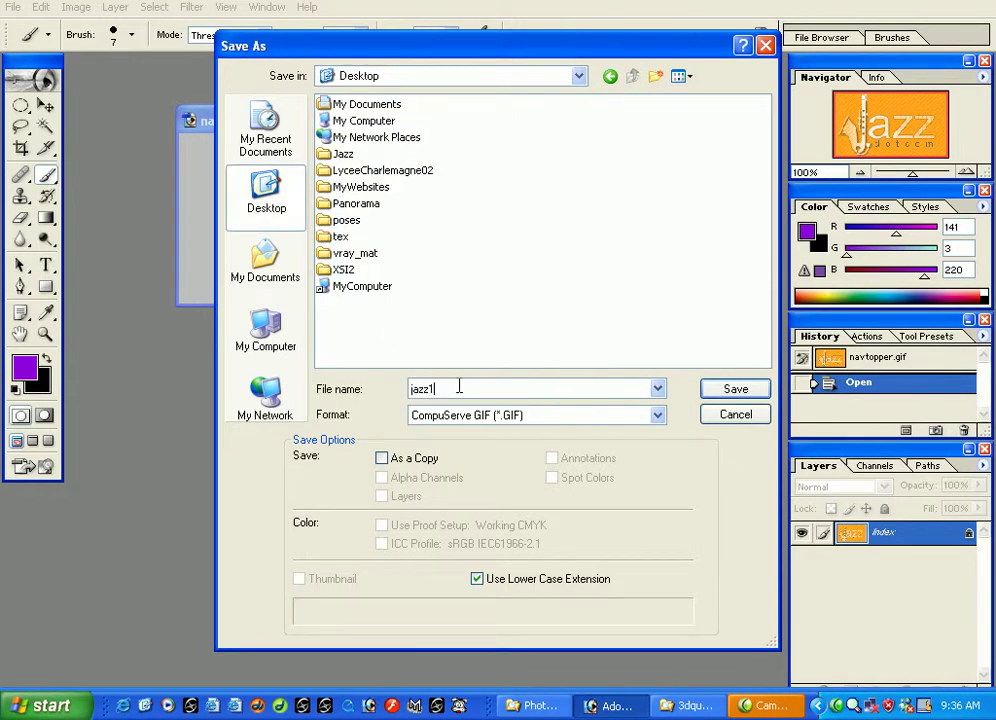
pyautogui.click(727, 389)
pyautogui.click(548, 345)
# Enlarge the jazz1.gif document window to fill most of the free workspace and reposition it.
pyautogui.moveTo(266, 124); pyautogui.dragTo(250, 110)
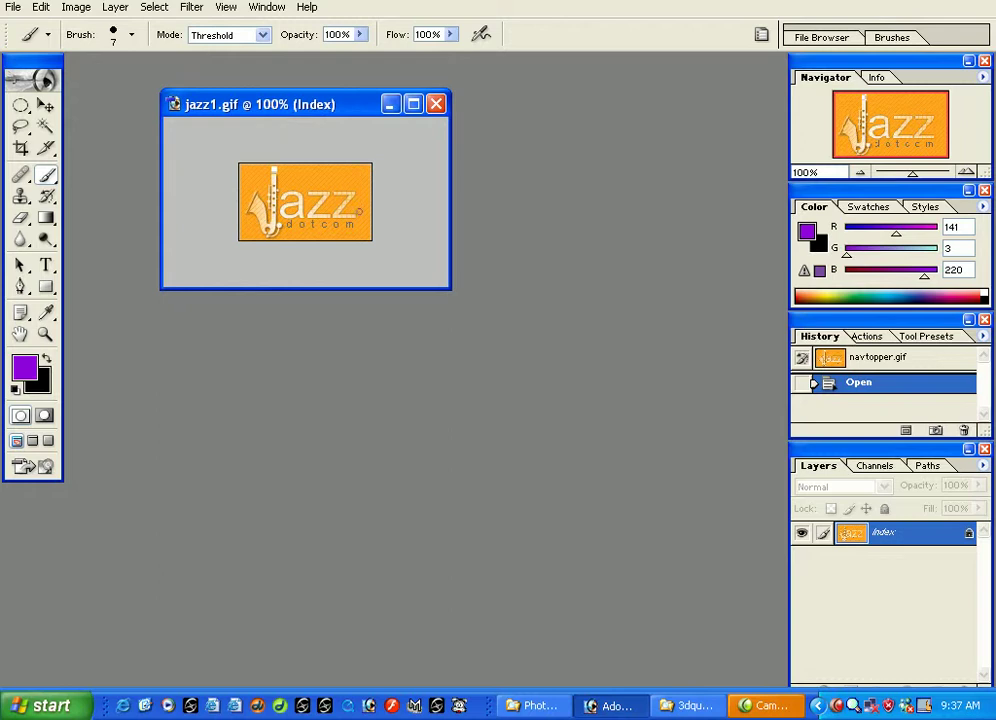
pyautogui.moveTo(450, 289); pyautogui.dragTo(726, 501)
pyautogui.moveTo(350, 110); pyautogui.dragTo(300, 103)
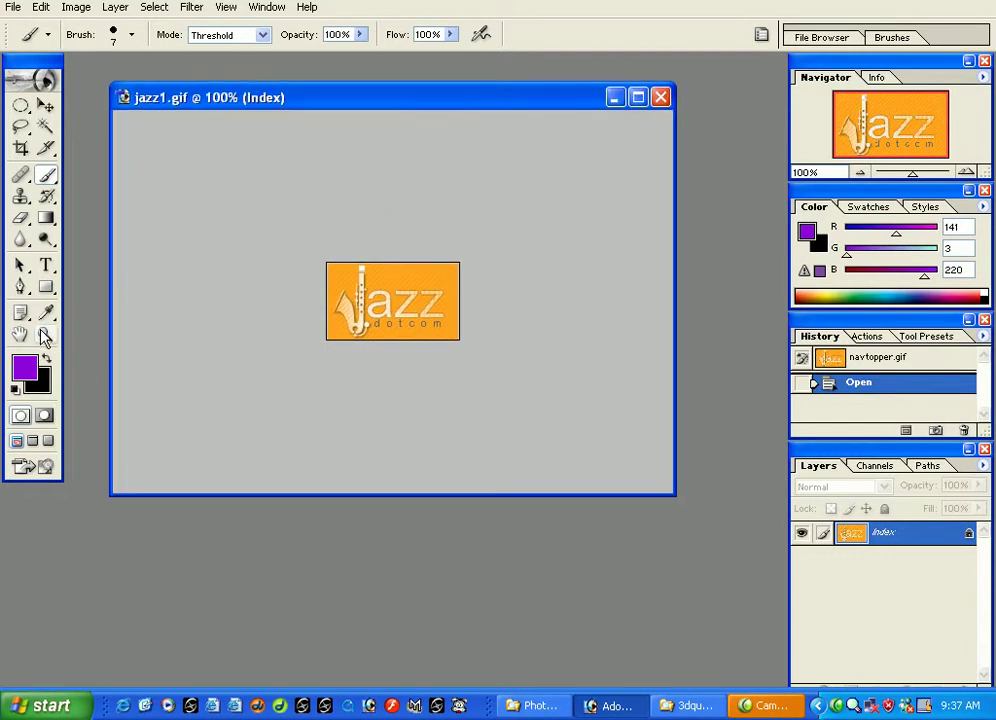
# Reposition the toolbox beside the jazz1.gif document window and magnify the logo to 400% with the Zoom tool.
pyautogui.moveTo(35, 70)
pyautogui.mouseDown()
pyautogui.moveTo(37, 79)
pyautogui.moveTo(26, 68)
pyautogui.moveTo(40, 83)
pyautogui.mouseUp()
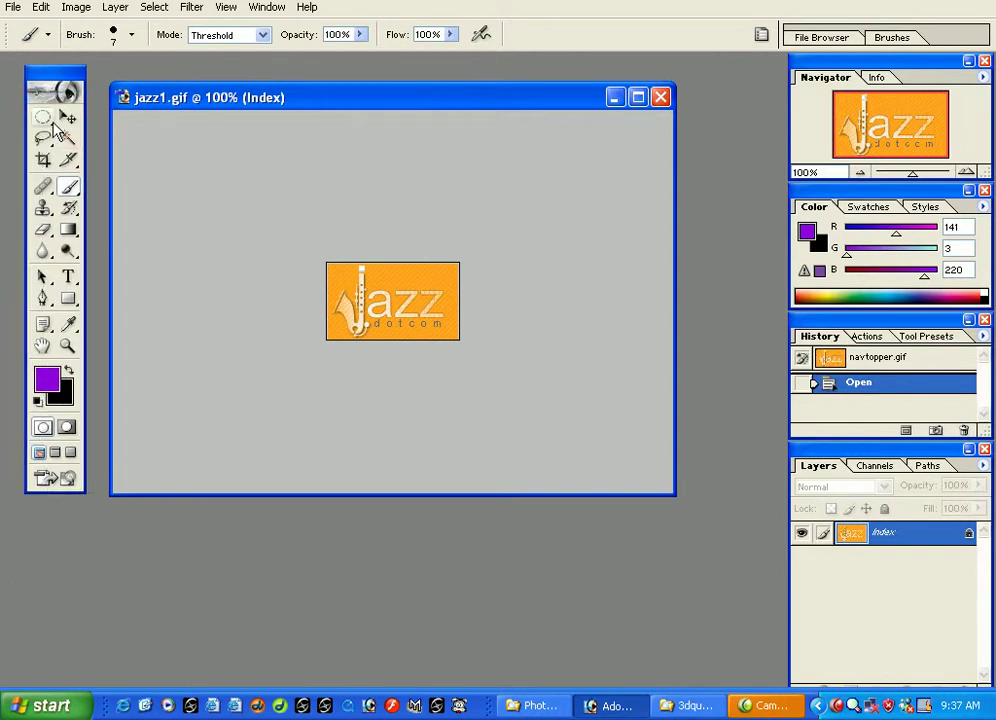
pyautogui.moveTo(50, 95); pyautogui.dragTo(42, 82)
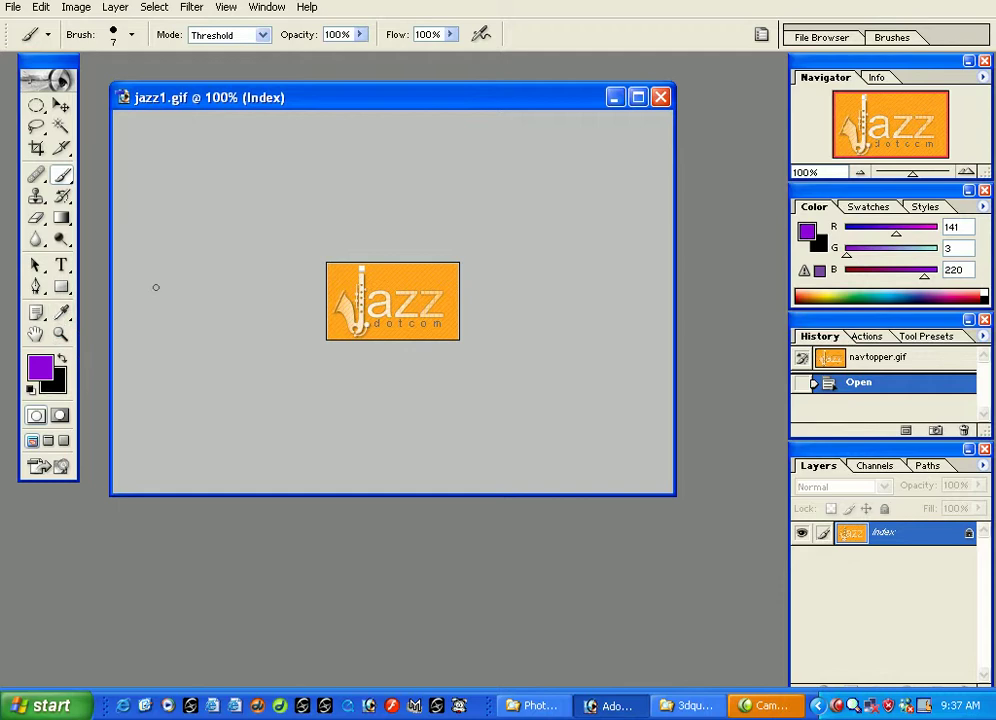
pyautogui.press('z')
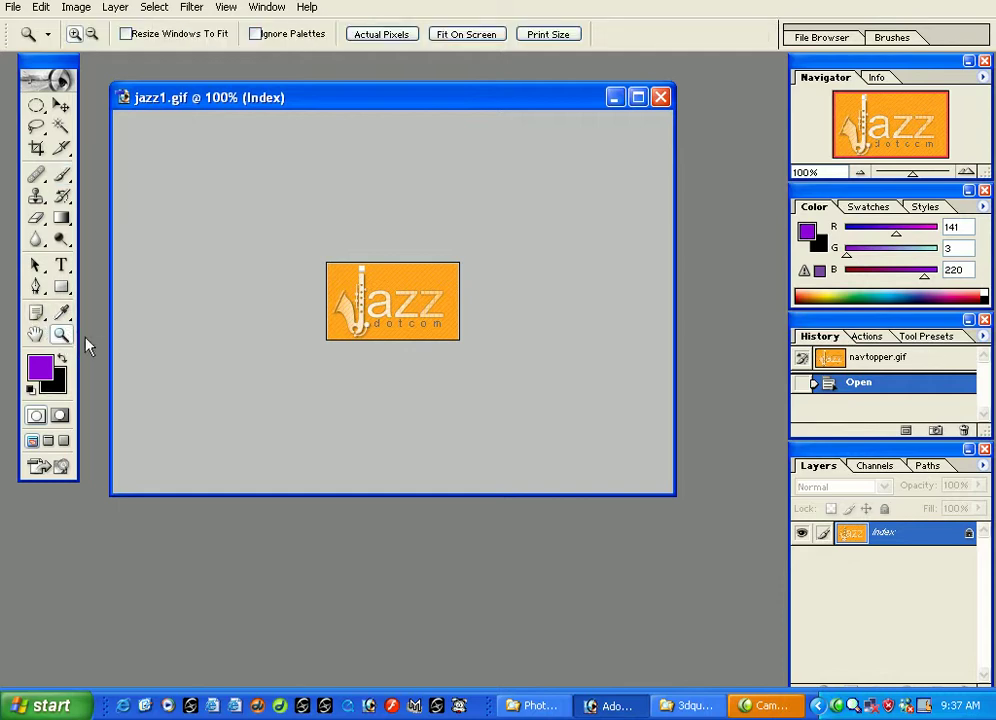
pyautogui.click(401, 308)
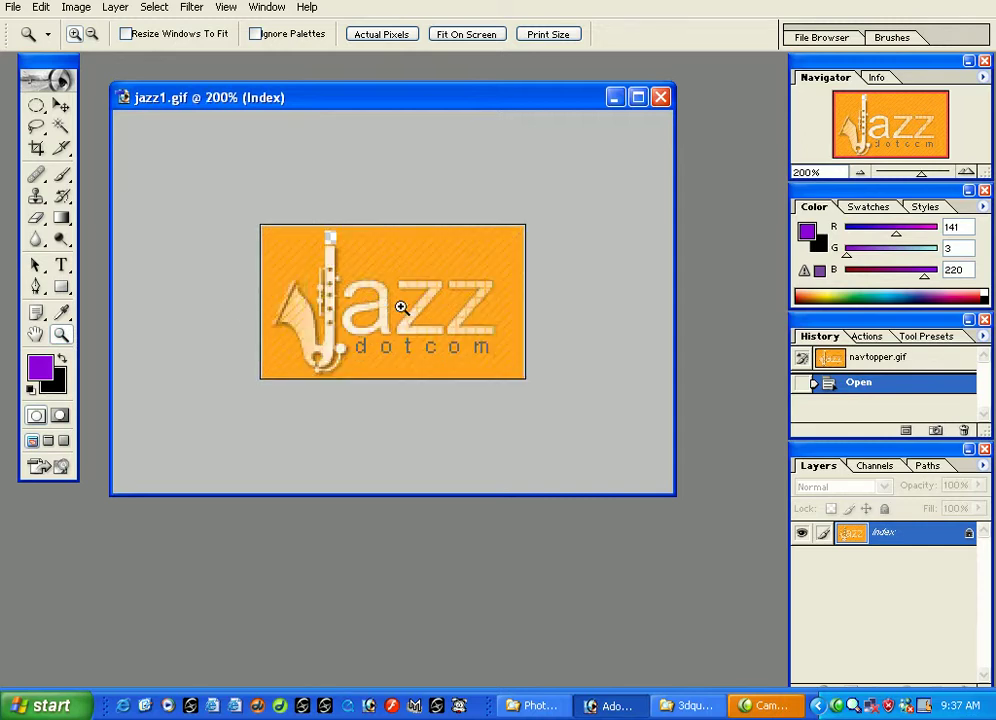
pyautogui.click(401, 308)
pyautogui.click(401, 308)
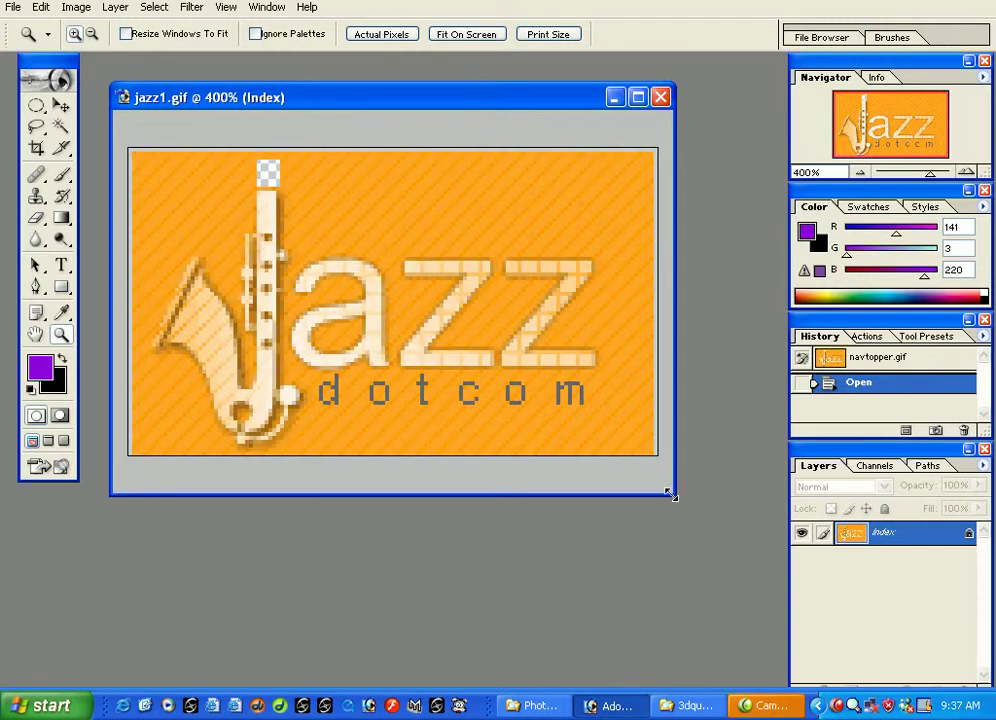
# Enlarge the jazz1.gif document window up to the palettes and reposition it, with the image magnified to 500%.
pyautogui.moveTo(670, 494); pyautogui.dragTo(786, 605)
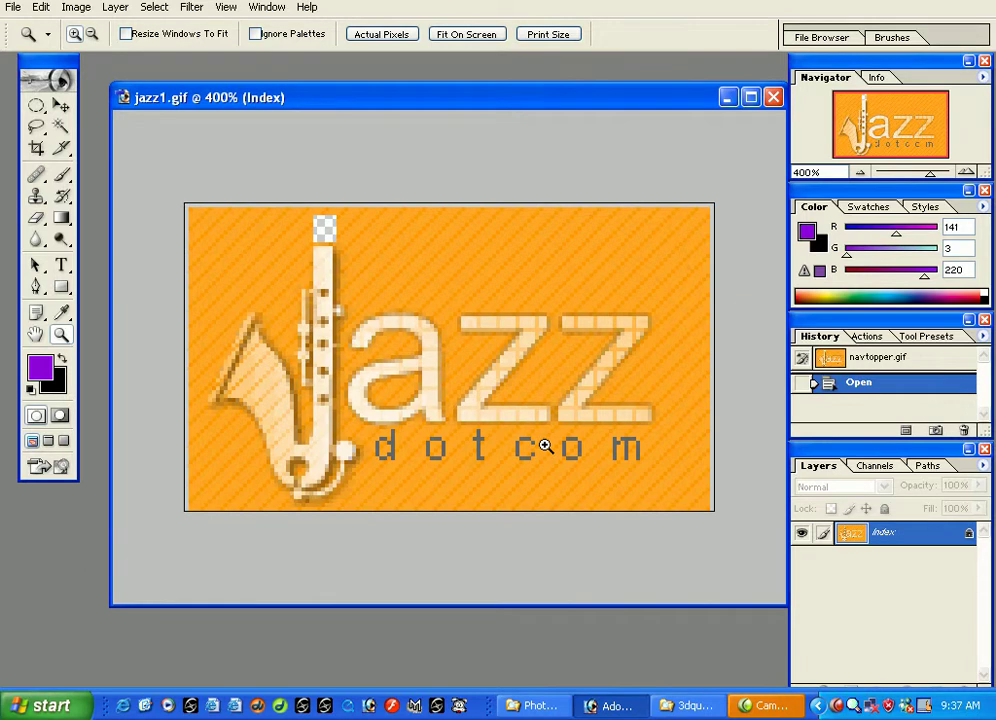
pyautogui.click(518, 398)
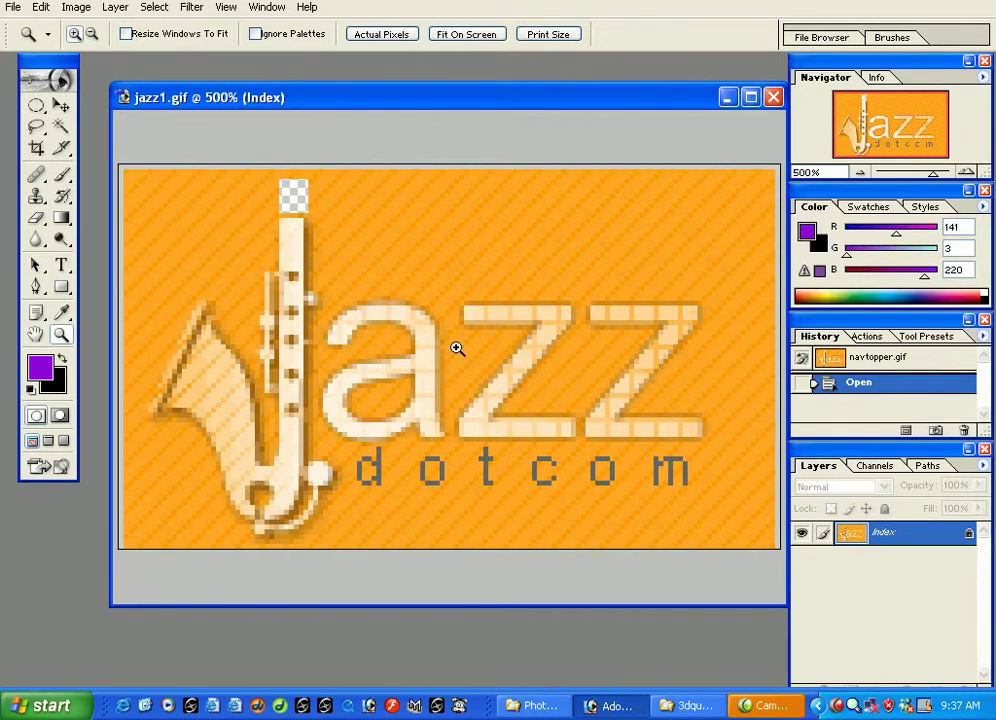
pyautogui.moveTo(293, 96); pyautogui.dragTo(277, 83)
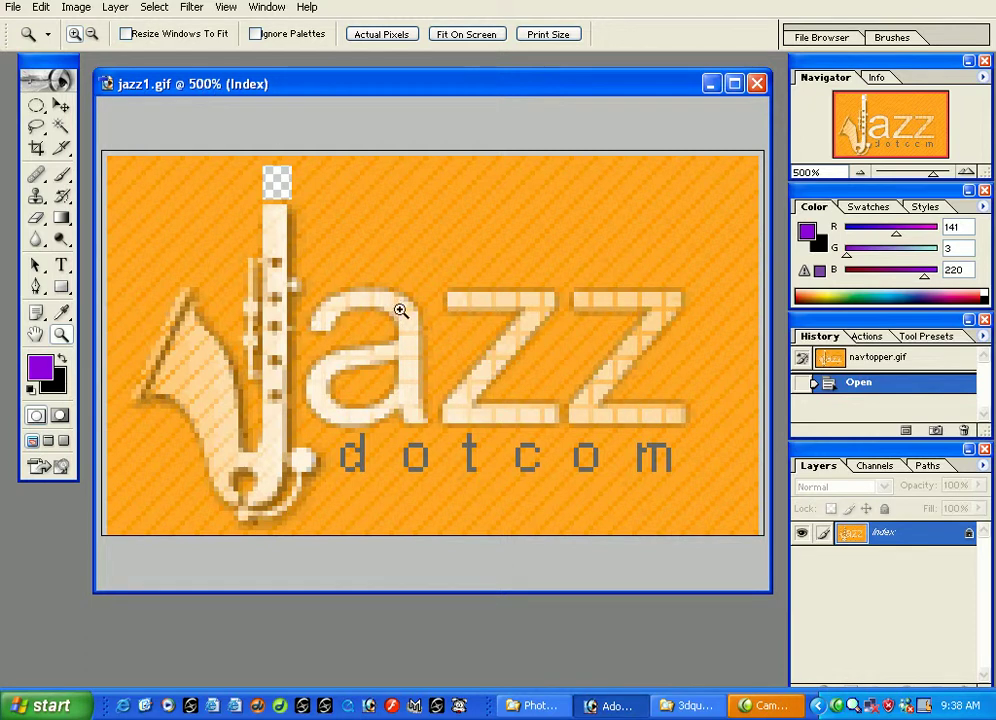
# Magnify the first letter z of the logo to 1600% to examine its pixels.
pyautogui.click(497, 362)
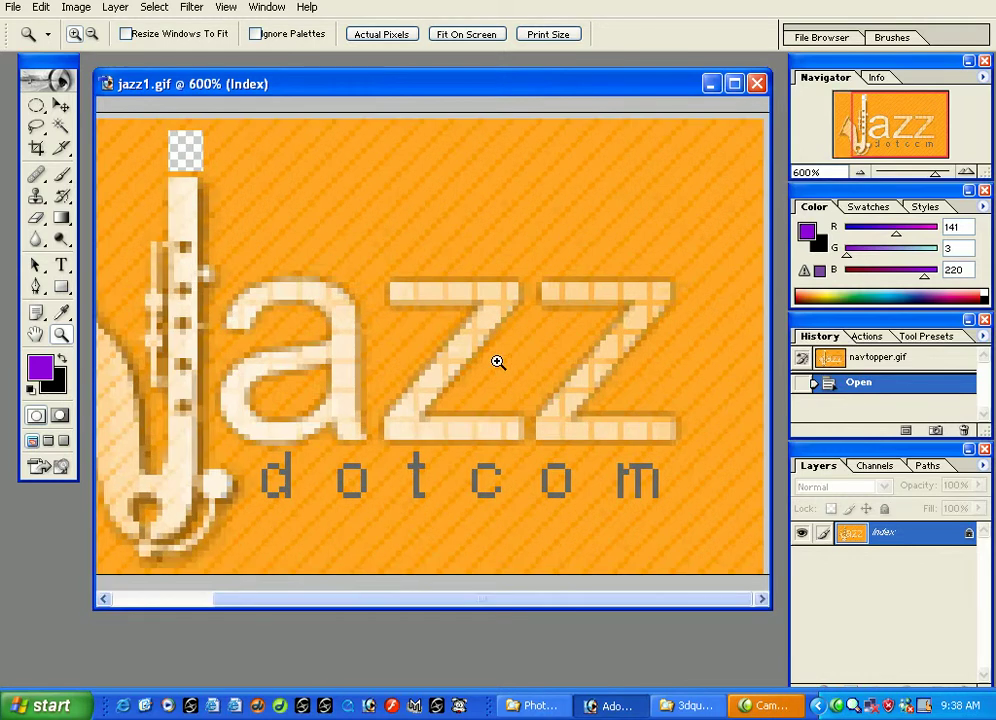
pyautogui.click(438, 365)
pyautogui.click(382, 343)
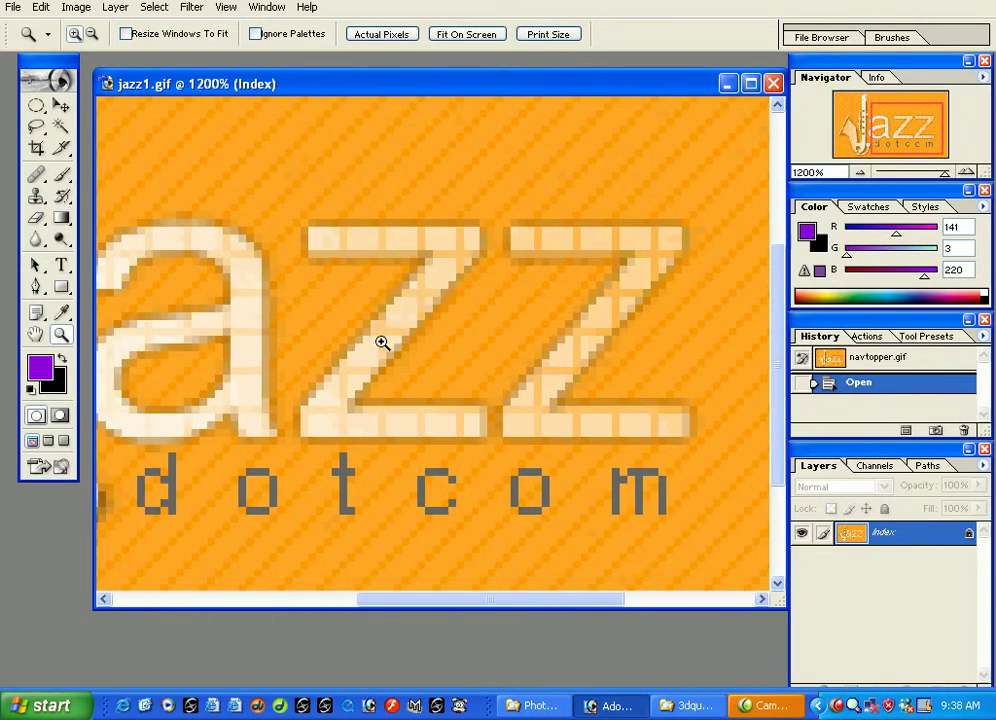
pyautogui.click(383, 345)
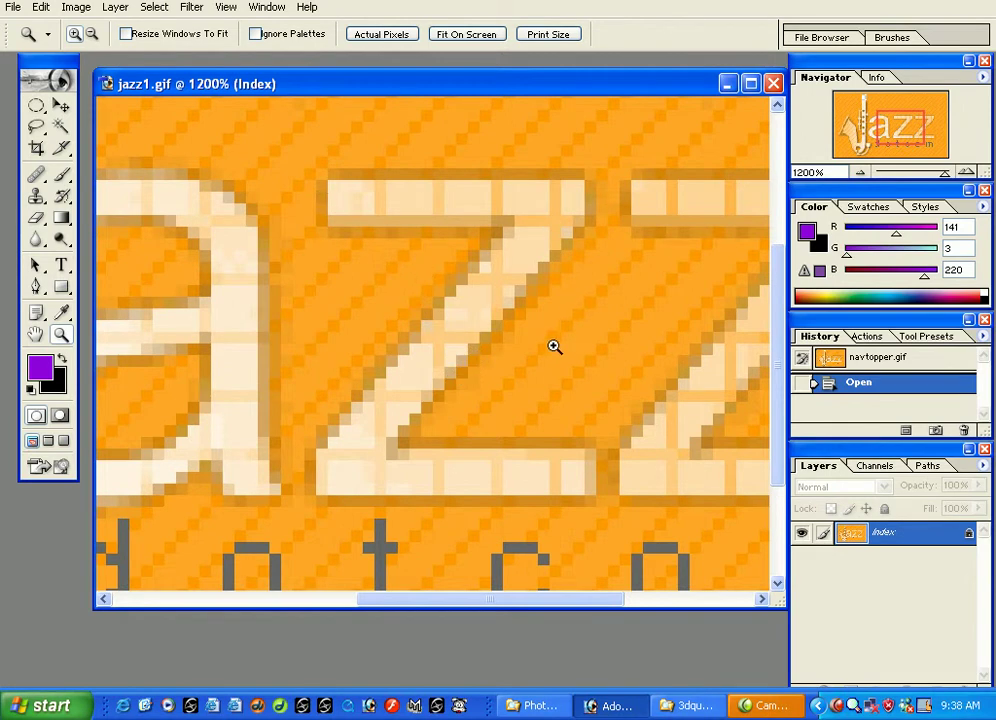
pyautogui.click(484, 341)
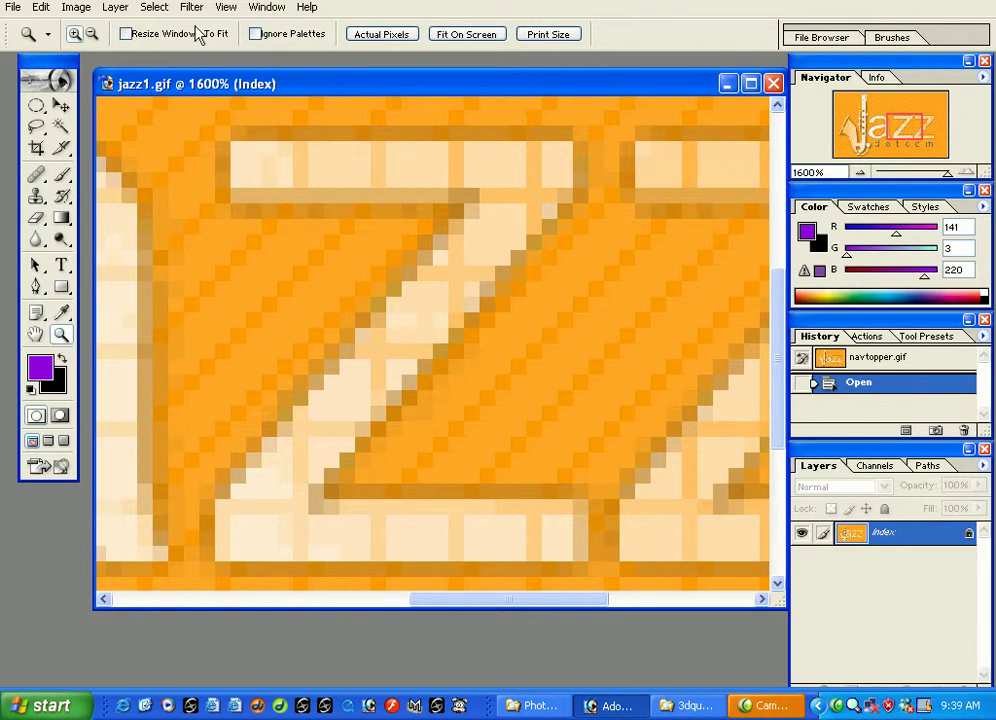
# Compare the tool options of the Brush, Clone Stamp, Dodge and Type tools, ending with the Zoom tool.
pyautogui.click(62, 176)
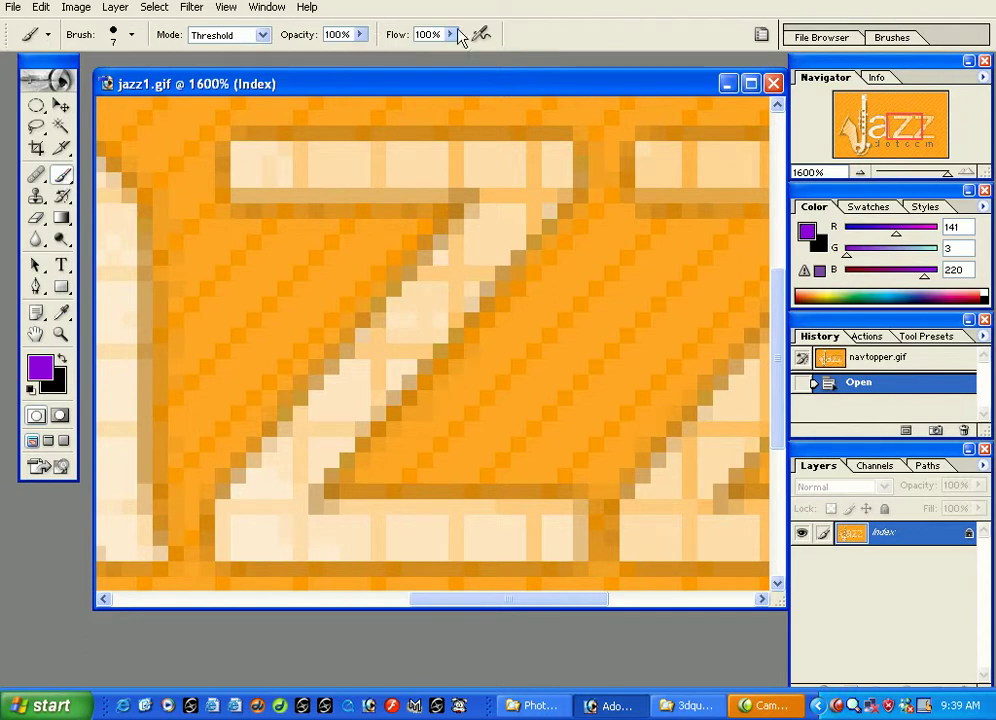
pyautogui.click(37, 198)
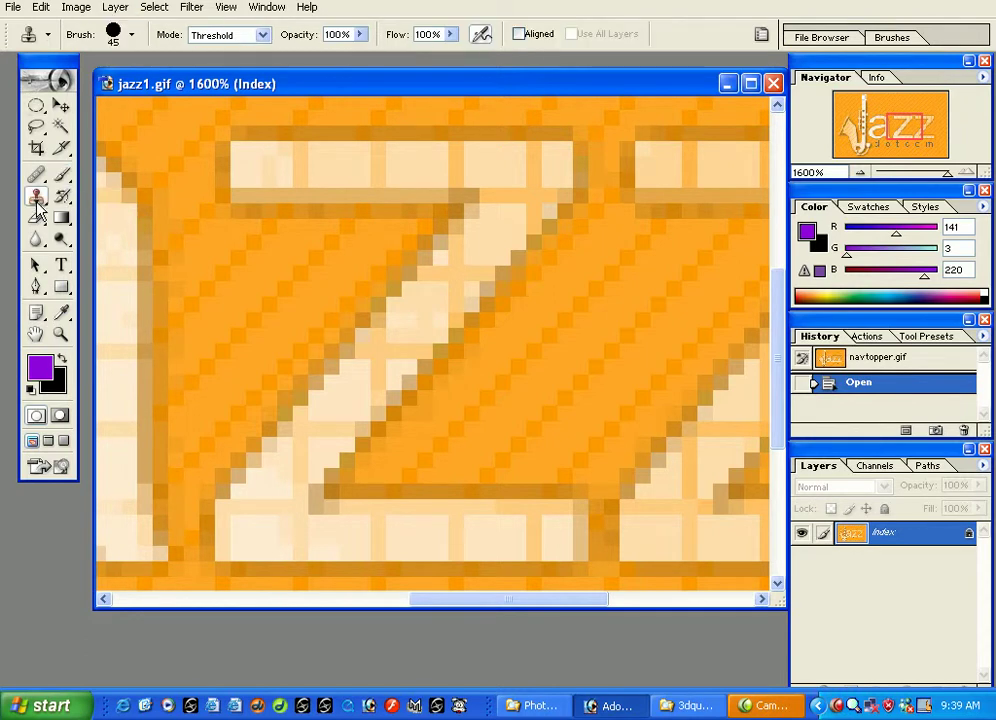
pyautogui.click(61, 238)
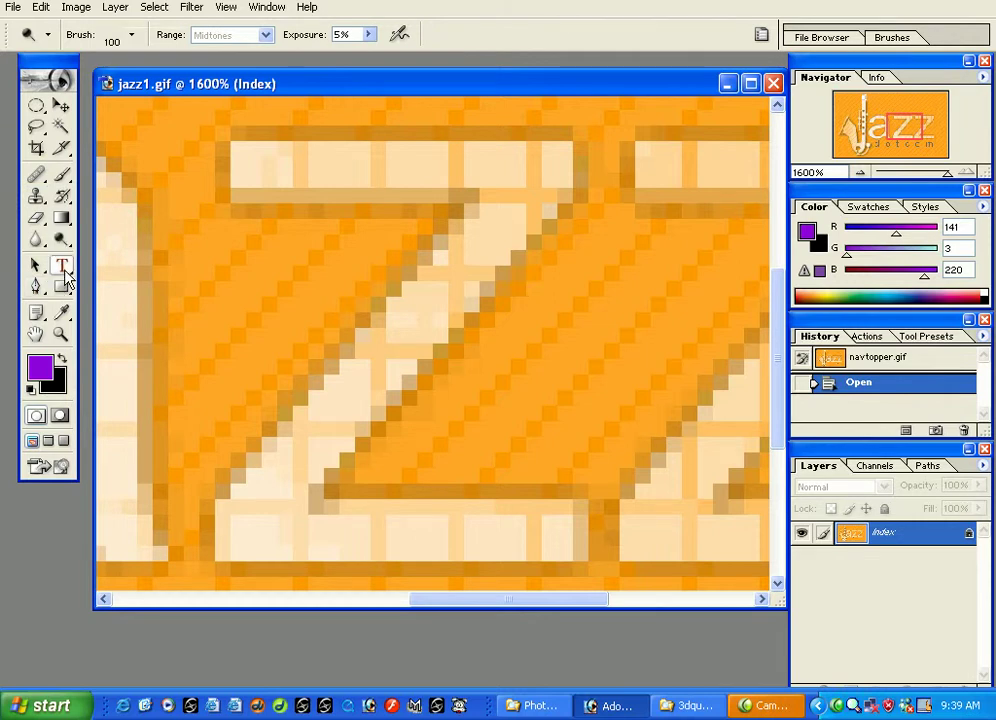
pyautogui.click(62, 268)
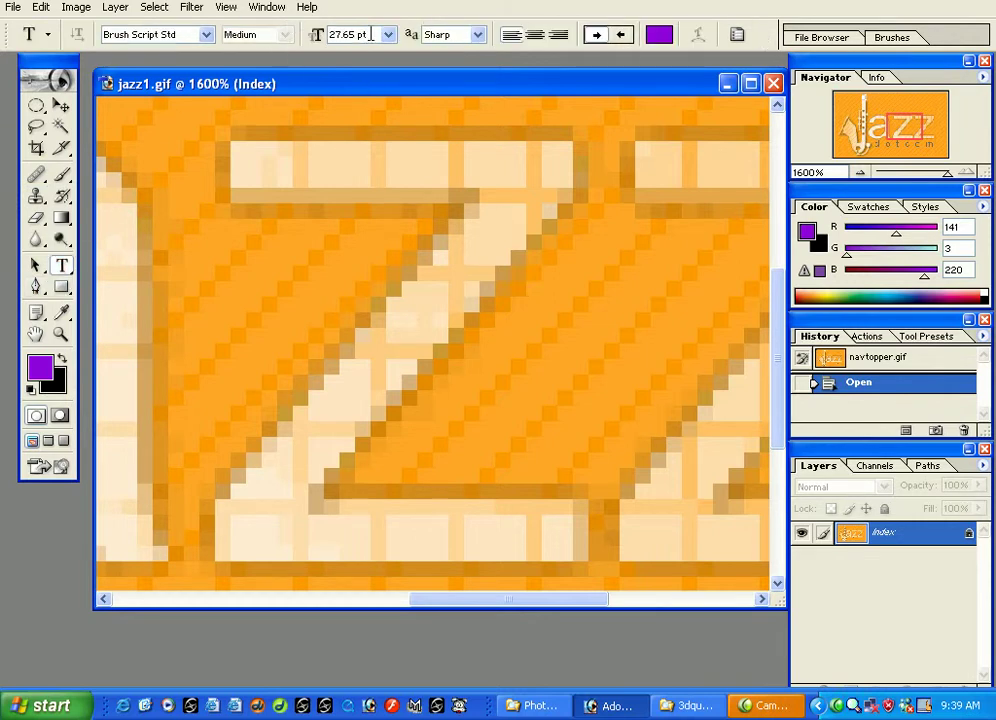
pyautogui.click(61, 336)
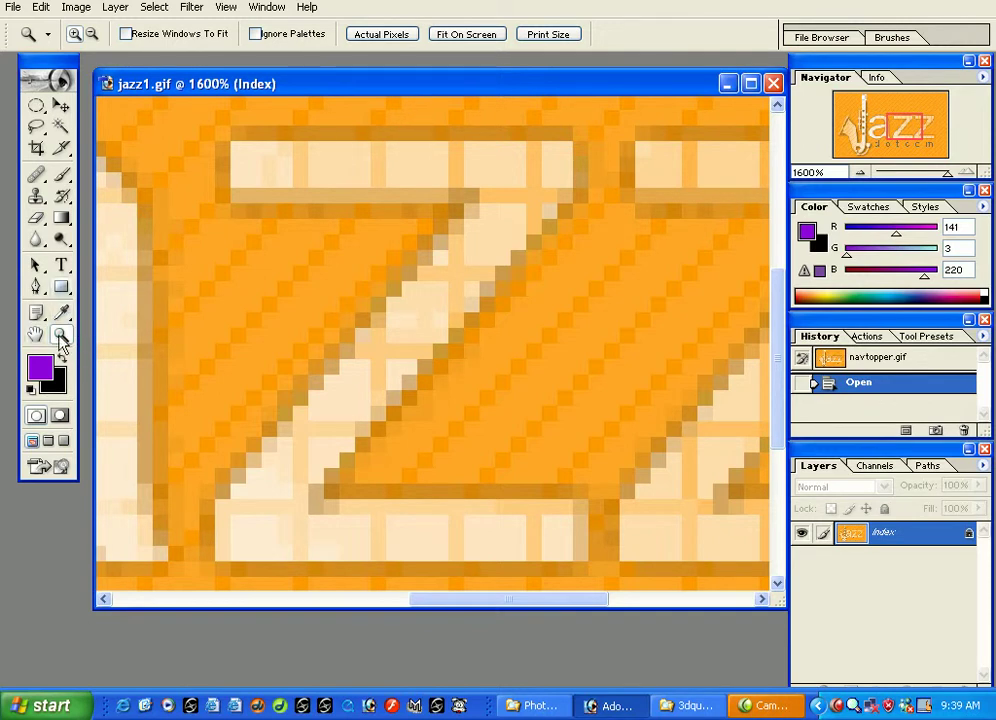
# Return the image to its actual pixel size and magnify the logo to 800%.
pyautogui.click(385, 36)
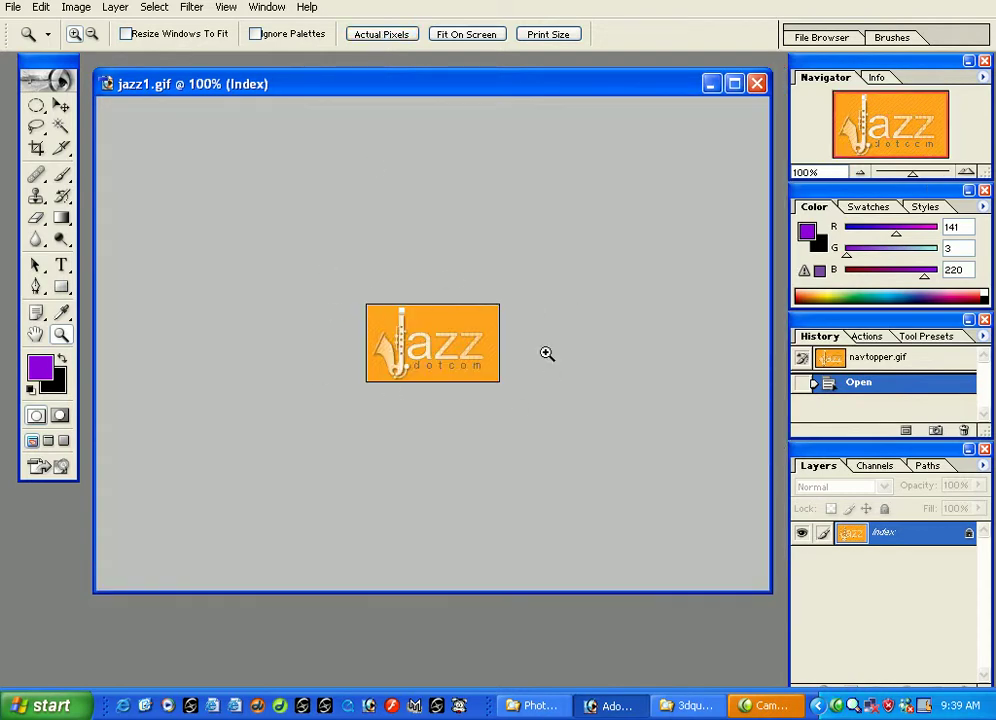
pyautogui.click(433, 353)
pyautogui.click(433, 353)
pyautogui.click(433, 353)
pyautogui.click(433, 353)
pyautogui.click(433, 353)
pyautogui.click(433, 353)
pyautogui.click(451, 190)
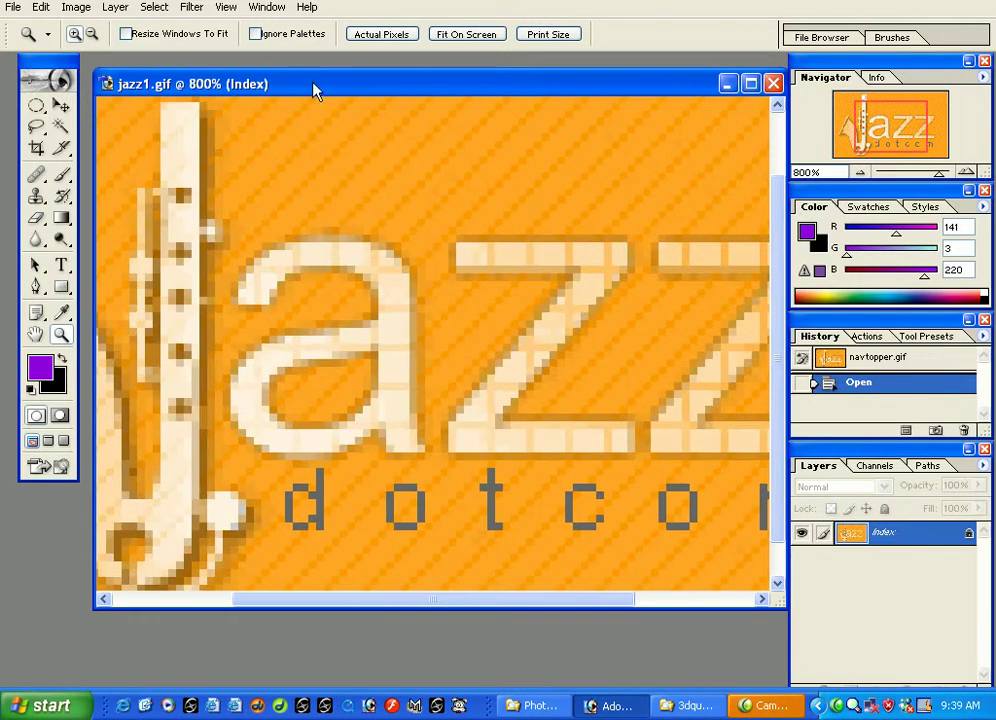
# Switch the Zoom tool to zooming out and reduce the image view to 12.5%.
pyautogui.click(91, 34)
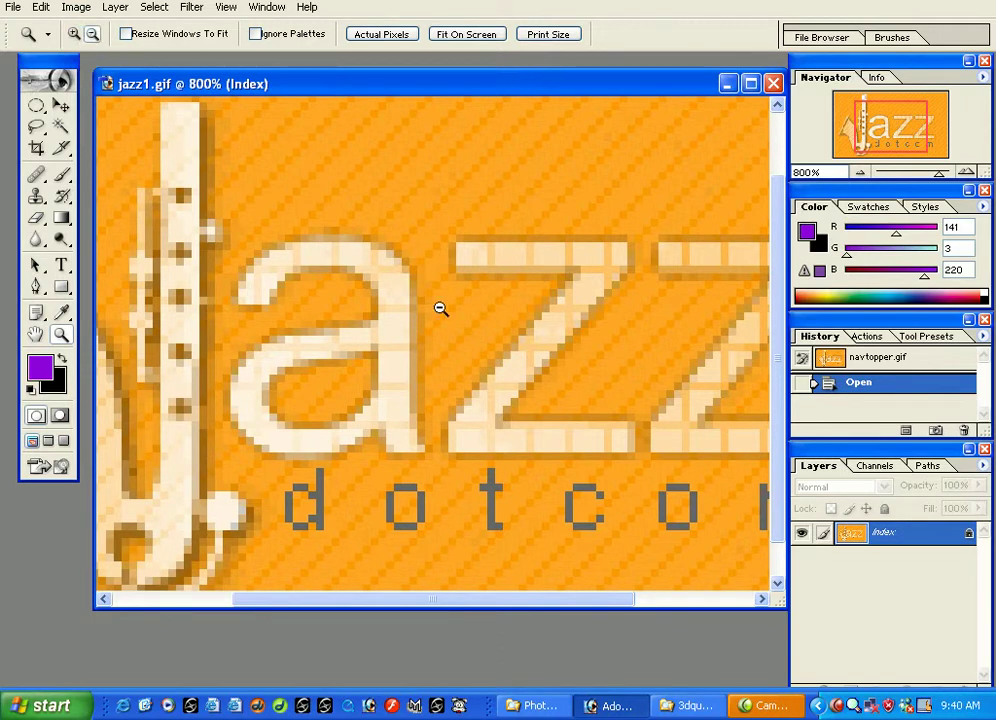
pyautogui.click(443, 309)
pyautogui.click(443, 309)
pyautogui.click(443, 309)
pyautogui.click(443, 309)
pyautogui.click(443, 309)
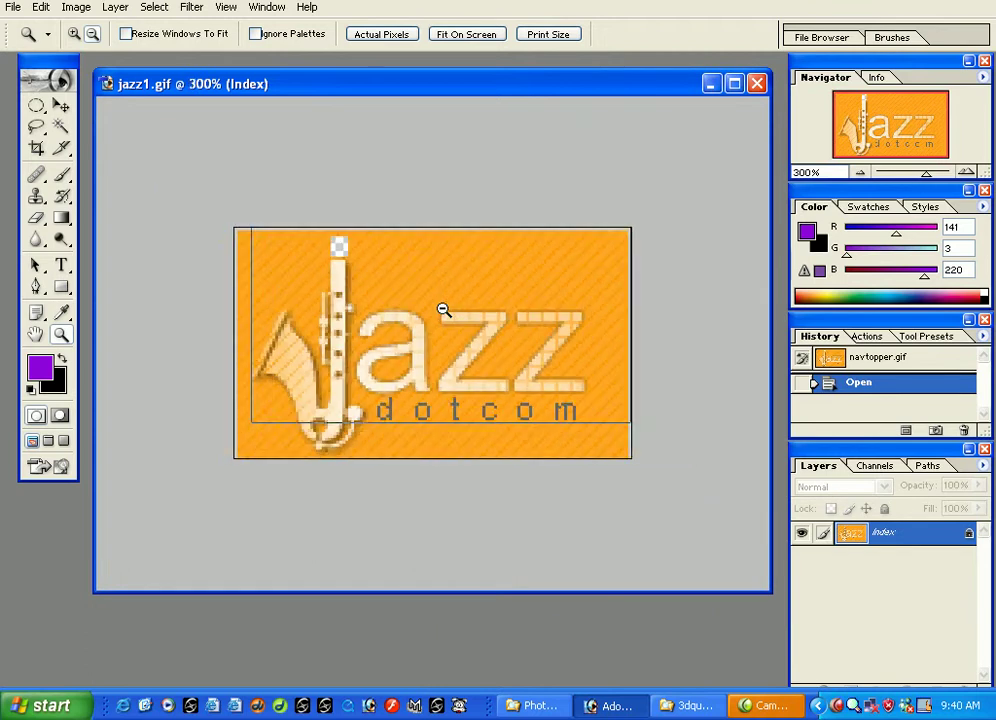
pyautogui.click(443, 309)
pyautogui.click(443, 309)
pyautogui.click(441, 323)
pyautogui.click(442, 331)
pyautogui.click(438, 331)
pyautogui.click(438, 331)
pyautogui.click(438, 338)
pyautogui.click(434, 340)
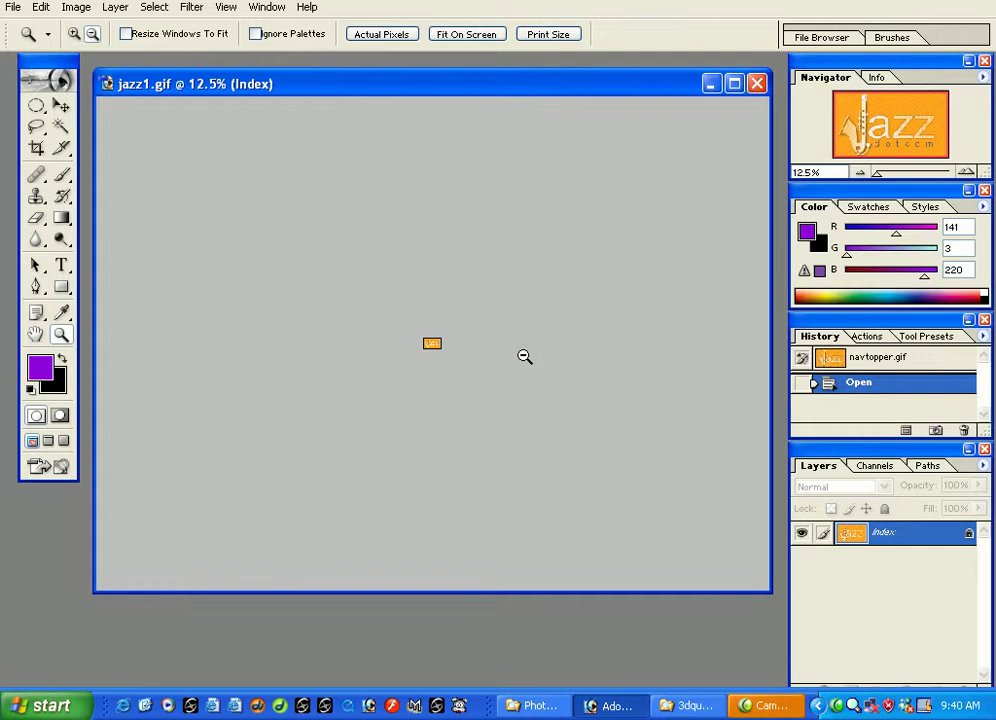
# Display the image at actual pixels, then compare fitting it on screen with Ignore Palettes off and on.
pyautogui.click(380, 36)
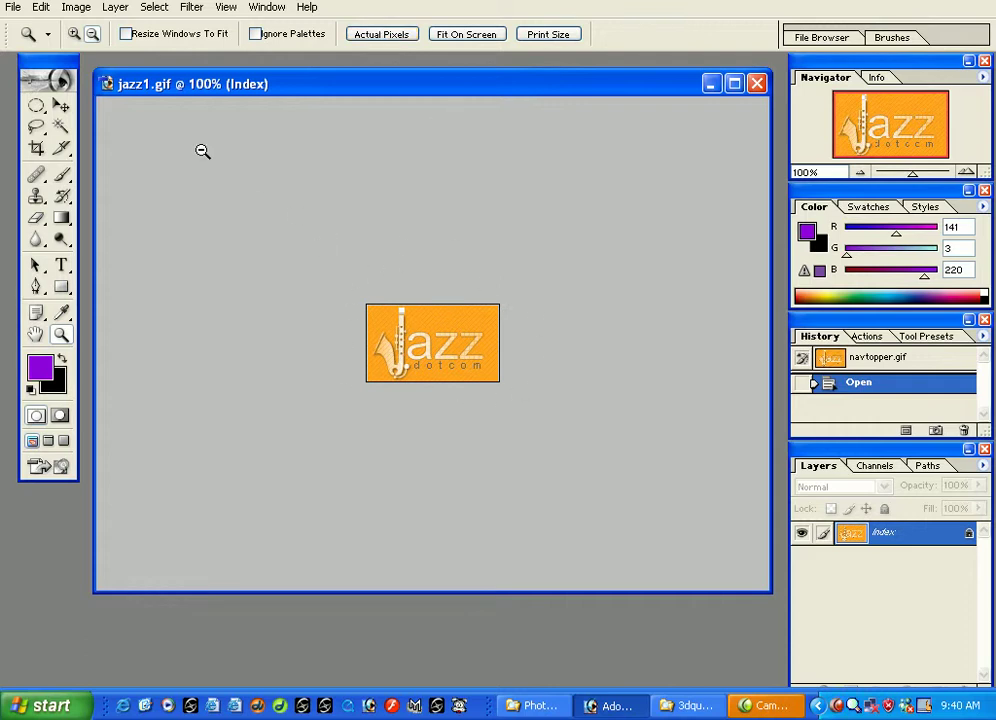
pyautogui.click(484, 40)
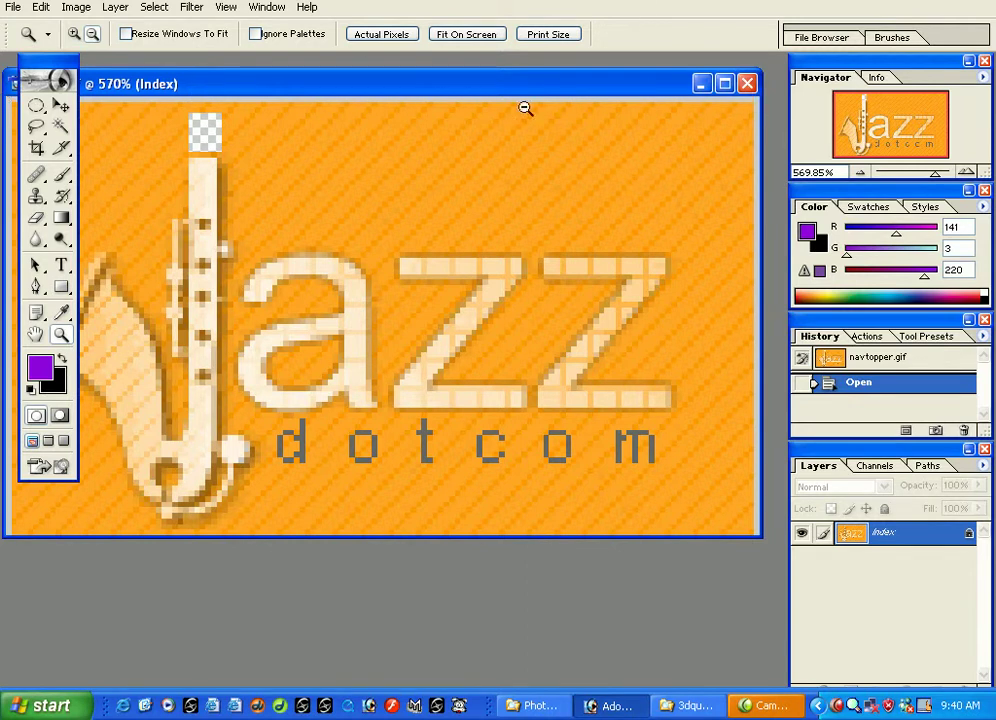
pyautogui.click(280, 36)
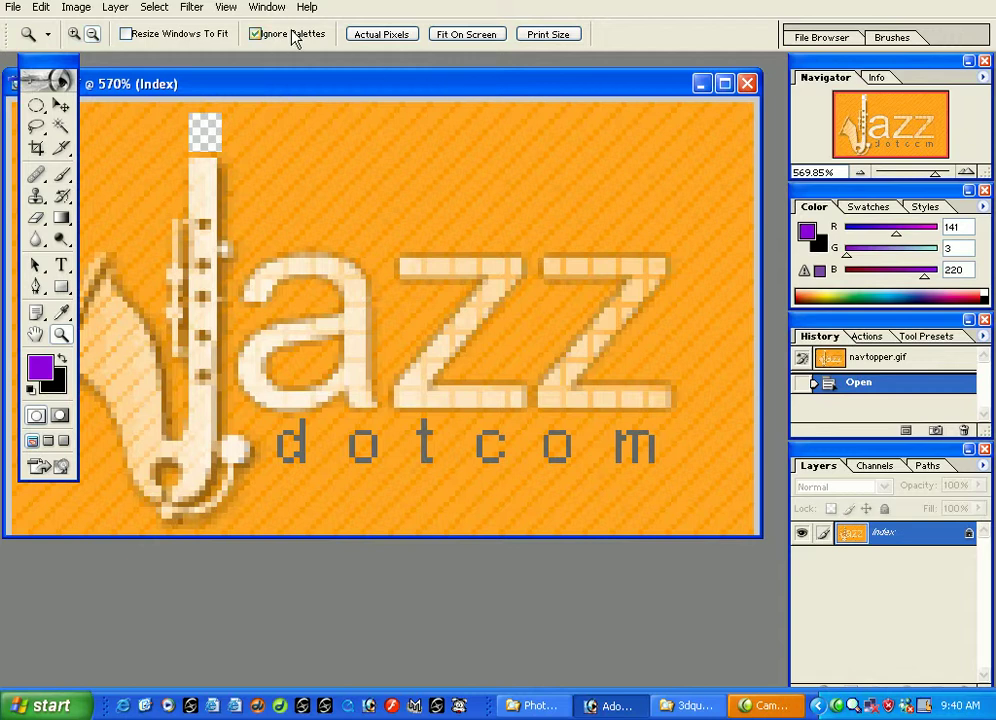
pyautogui.click(480, 38)
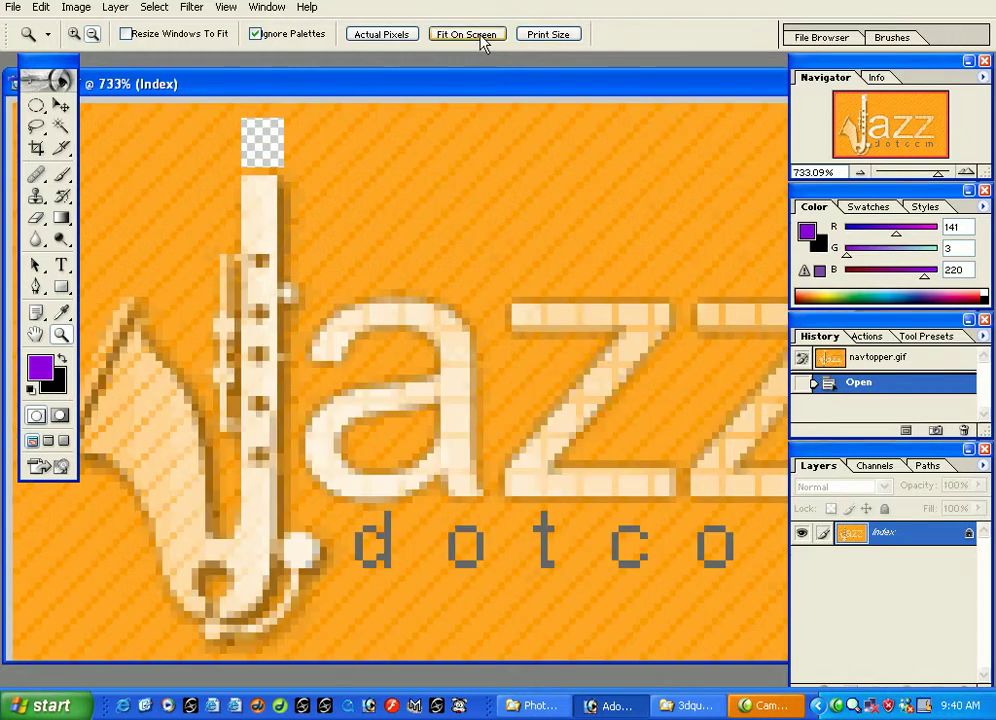
# Close the Navigator, Color, History and Layers palette groups and move the toolbox clear of the document's title.
pyautogui.click(984, 61)
pyautogui.click(984, 190)
pyautogui.click(984, 320)
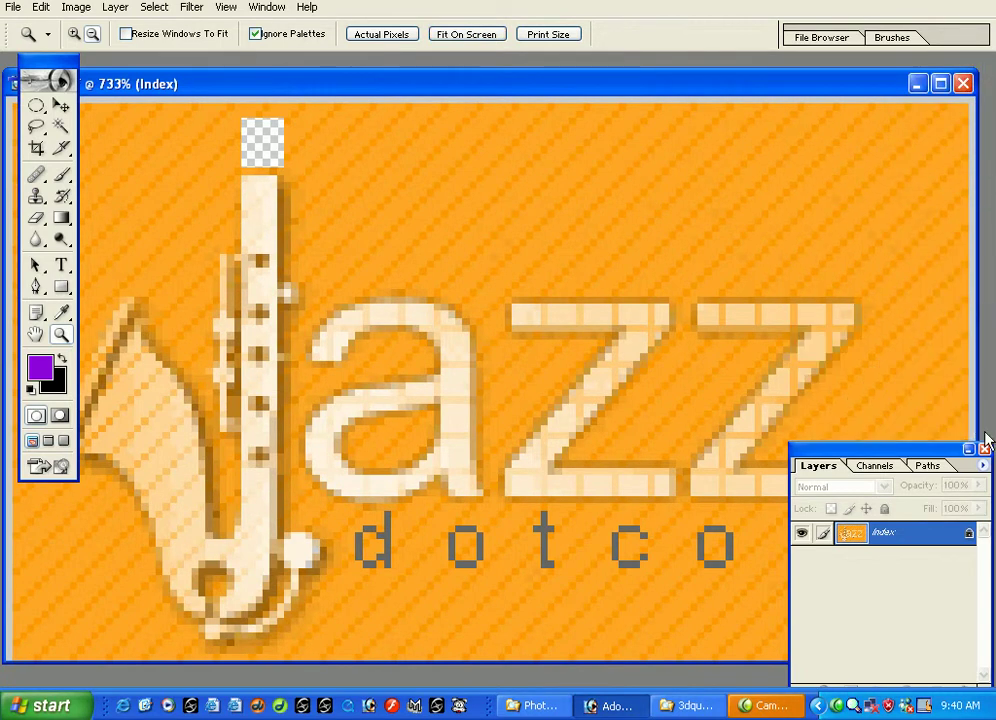
pyautogui.click(984, 449)
pyautogui.moveTo(44, 66); pyautogui.dragTo(29, 160)
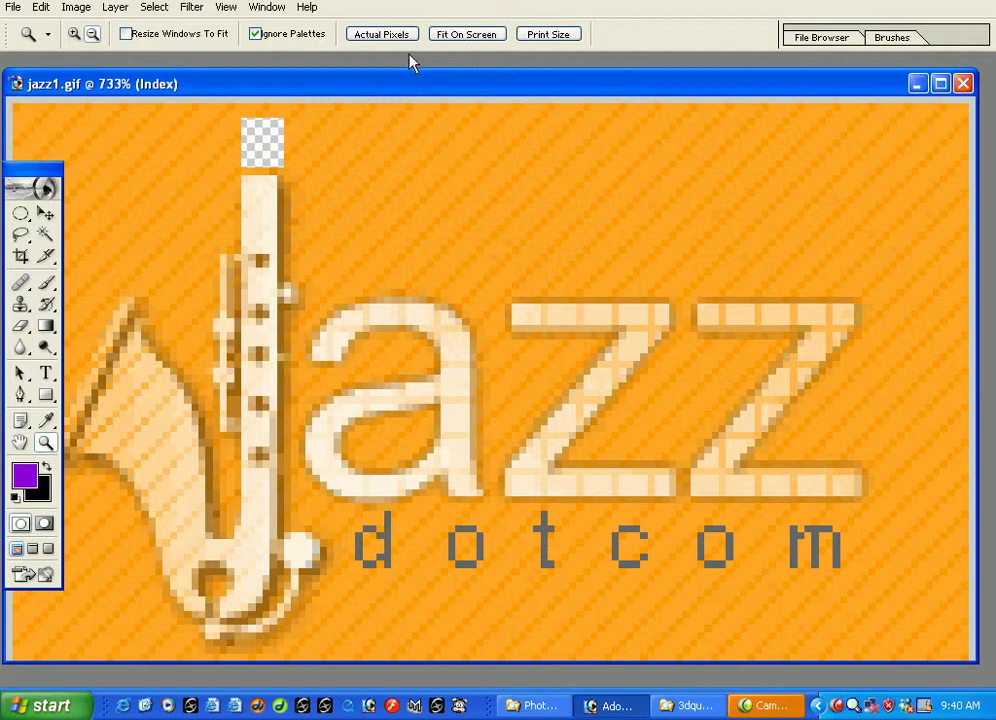
# Turn off Ignore Palettes and show the image at actual pixels, then shrink and reposition its document window mid-workspace.
pyautogui.click(291, 36)
pyautogui.click(389, 36)
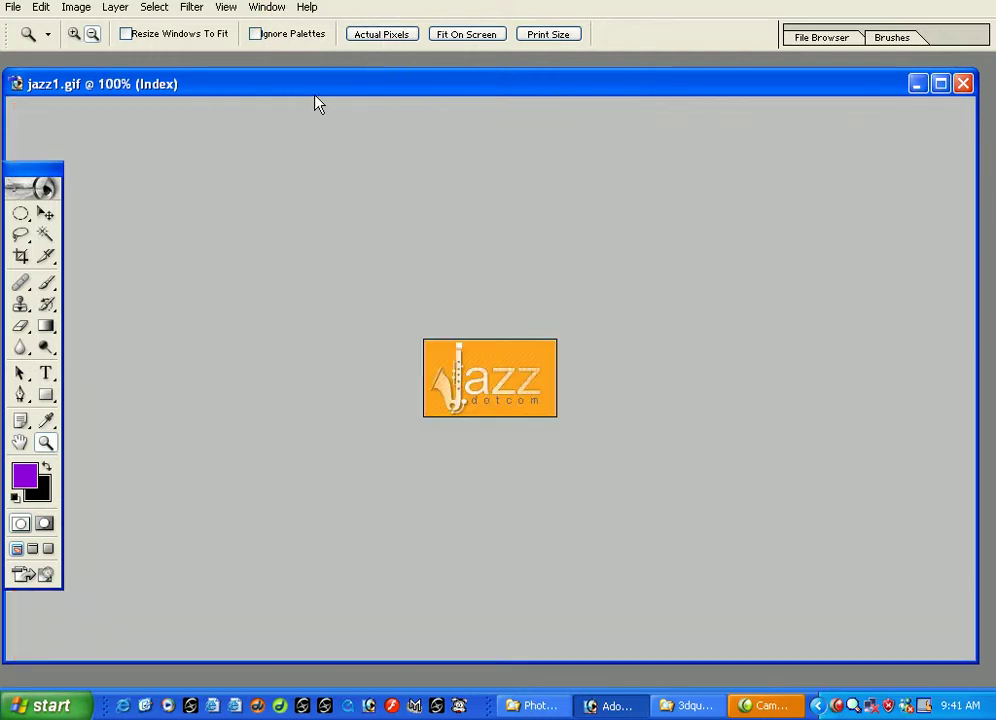
pyautogui.moveTo(975, 662); pyautogui.dragTo(546, 498)
pyautogui.moveTo(281, 97); pyautogui.dragTo(441, 126)
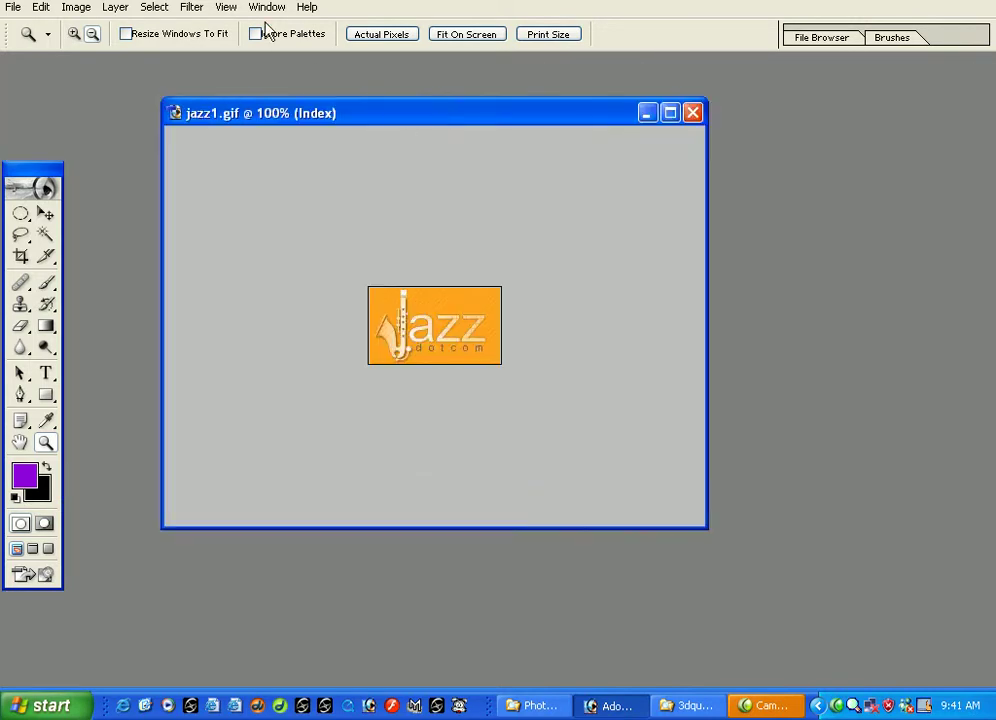
# Reset the palette locations and reposition the jazz1.gif document window near the toolbox.
pyautogui.click(267, 7)
pyautogui.moveTo(271, 44)
pyautogui.click(420, 85)
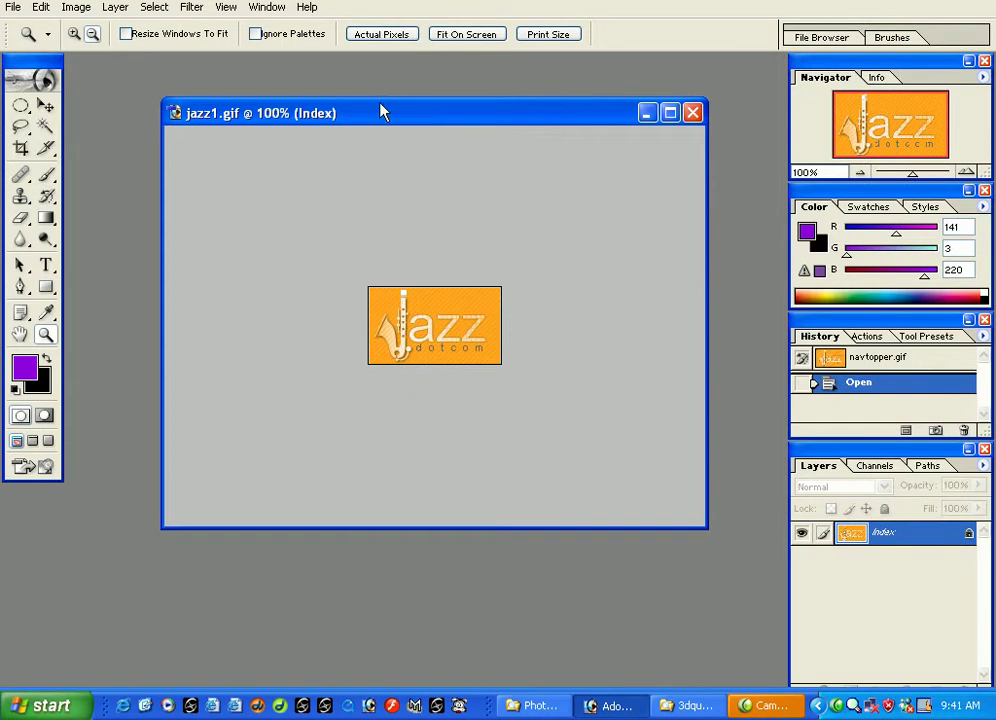
pyautogui.moveTo(393, 116); pyautogui.dragTo(352, 103)
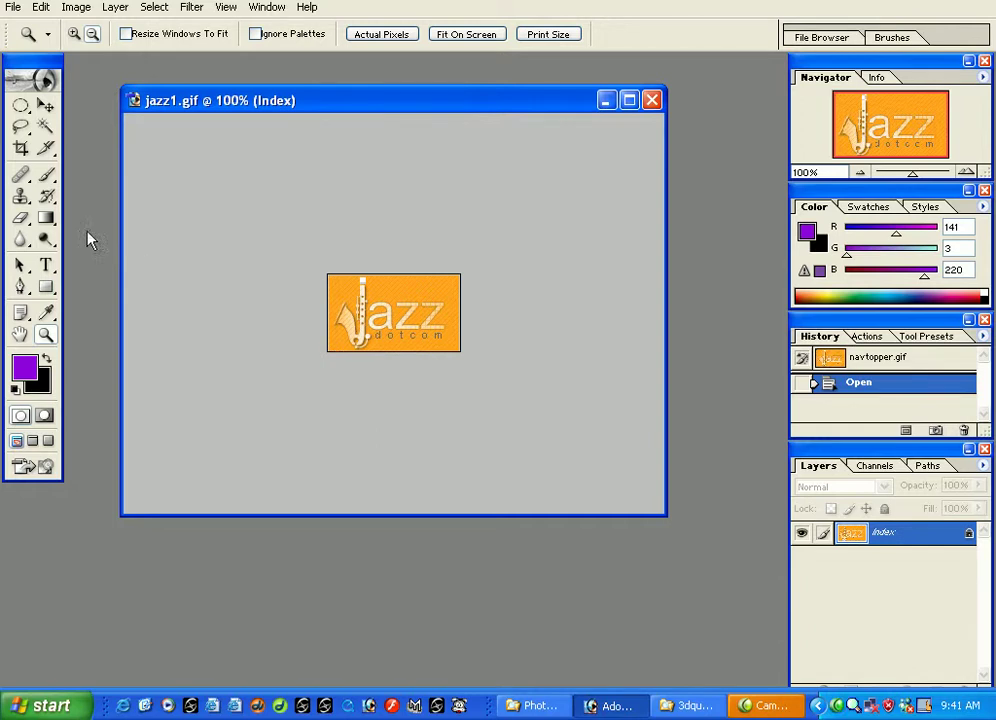
pyautogui.click(118, 7)
pyautogui.moveTo(268, 110); pyautogui.dragTo(290, 104)
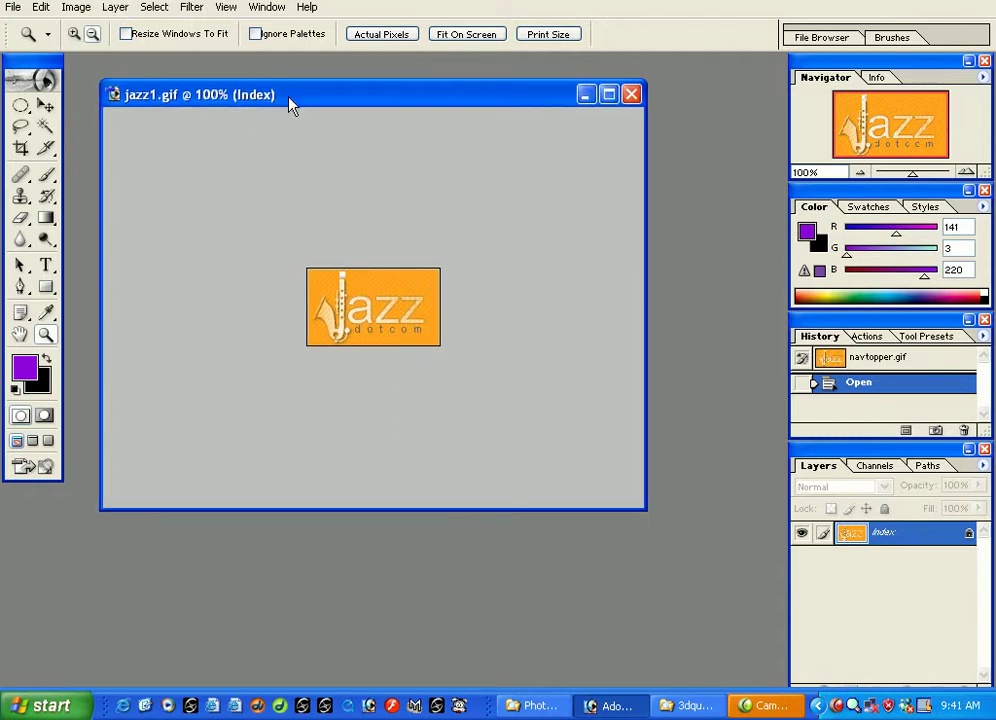
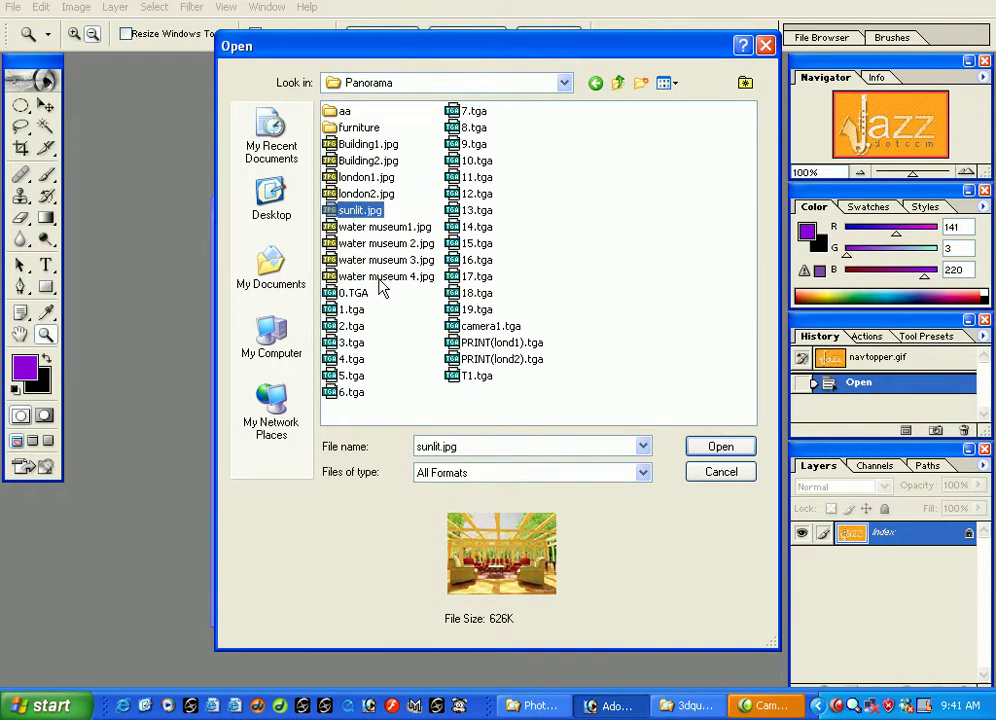
# Open Building2.jpg, sunlit.jpg and water museum 3.jpg together from the Panorama folder.
pyautogui.keyDown('ctrl'); pyautogui.click(380, 260); pyautogui.keyUp('ctrl')
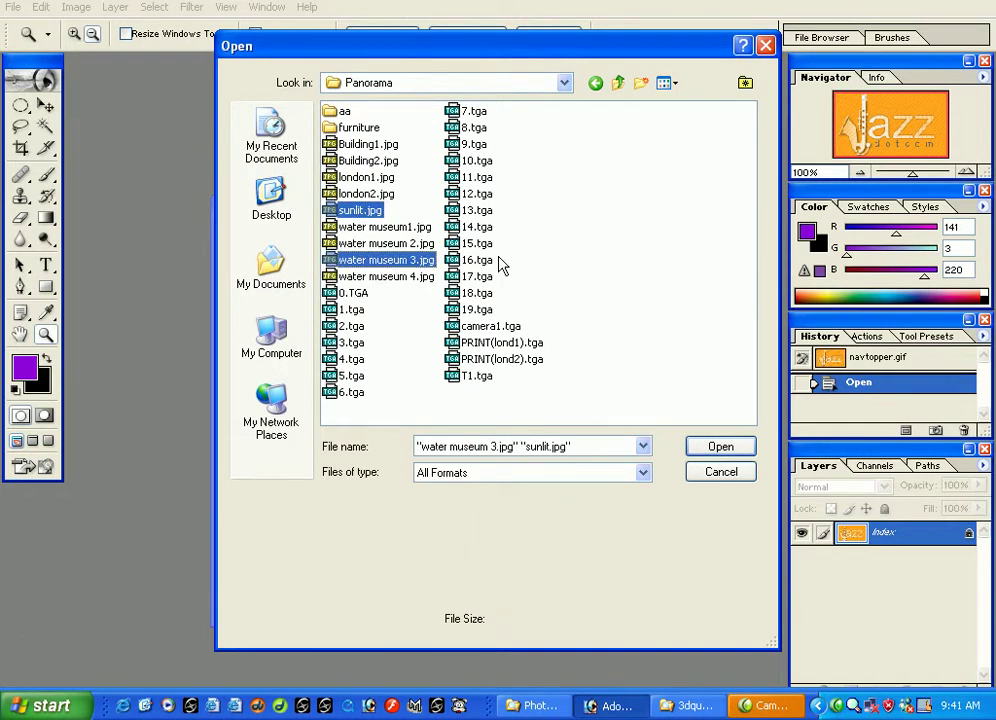
pyautogui.keyDown('ctrl'); pyautogui.click(366, 161); pyautogui.keyUp('ctrl')
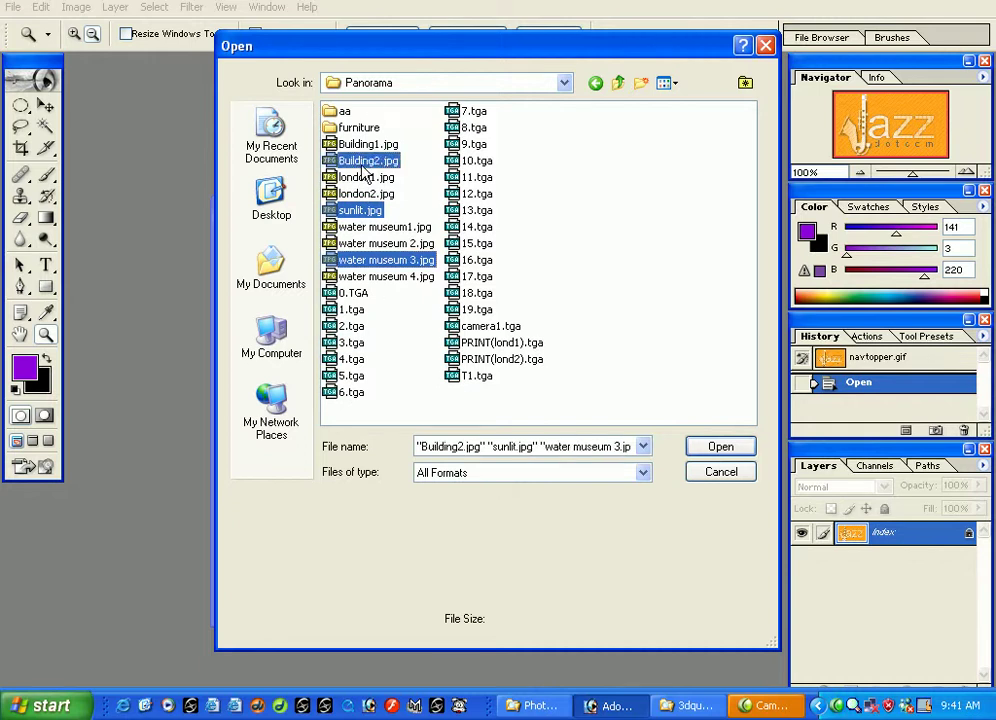
pyautogui.click(728, 452)
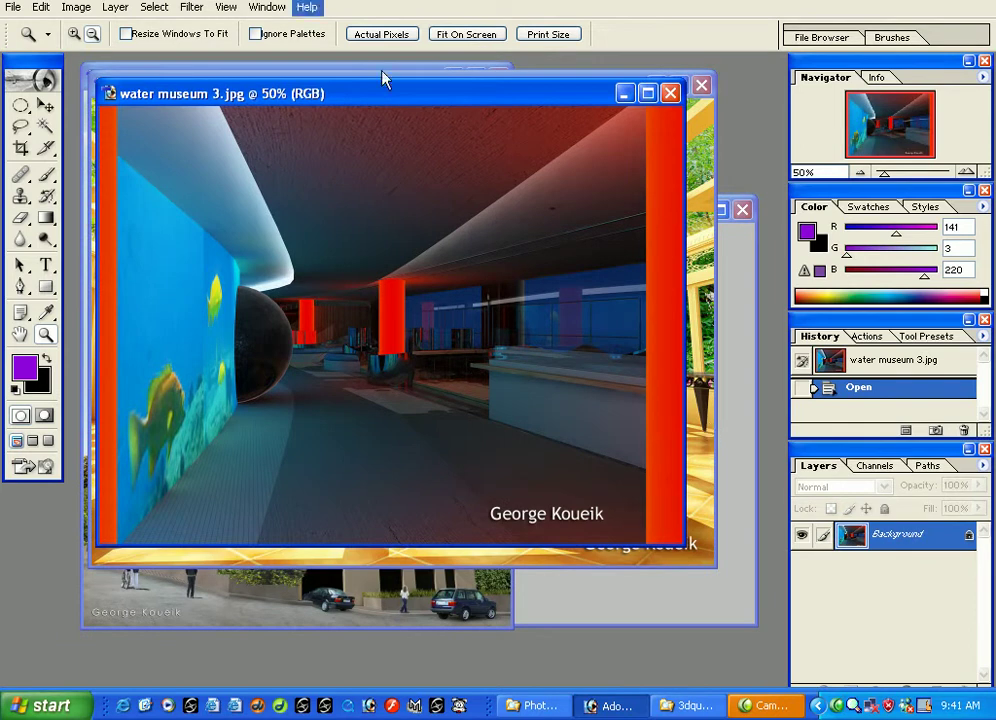
# Separate the overlapping document windows, minimize sunlit.jpg and water museum 3.jpg, and move Building2.jpg toward the middle of the workspace.
pyautogui.moveTo(337, 96); pyautogui.dragTo(380, 184)
pyautogui.click(307, 88)
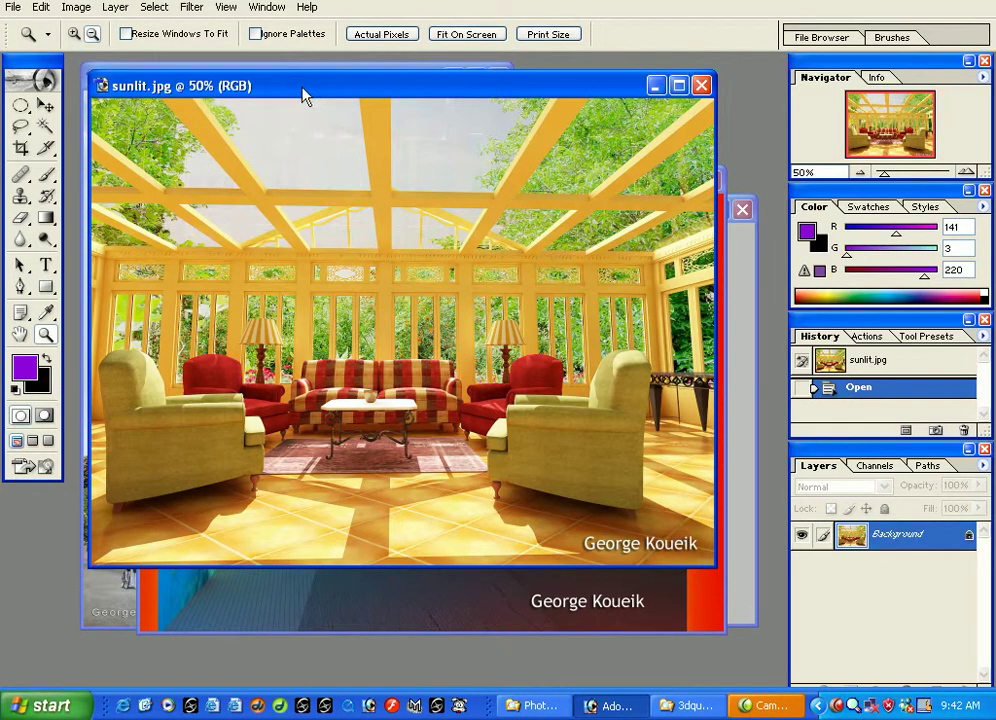
pyautogui.moveTo(306, 96); pyautogui.dragTo(358, 138)
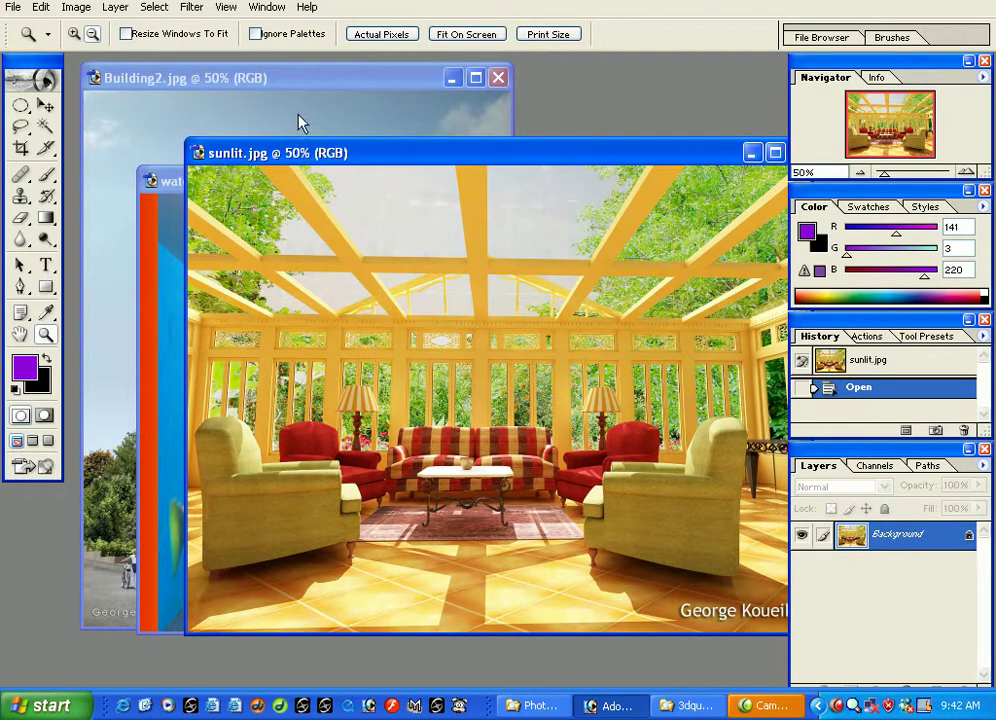
pyautogui.moveTo(300, 152); pyautogui.dragTo(232, 135)
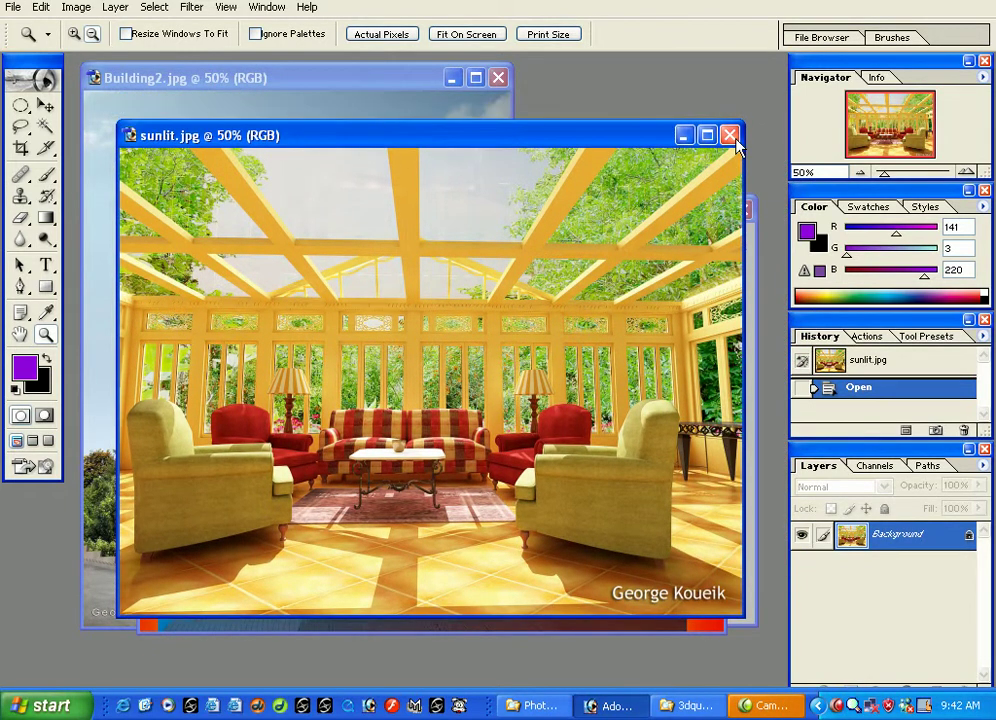
pyautogui.click(683, 135)
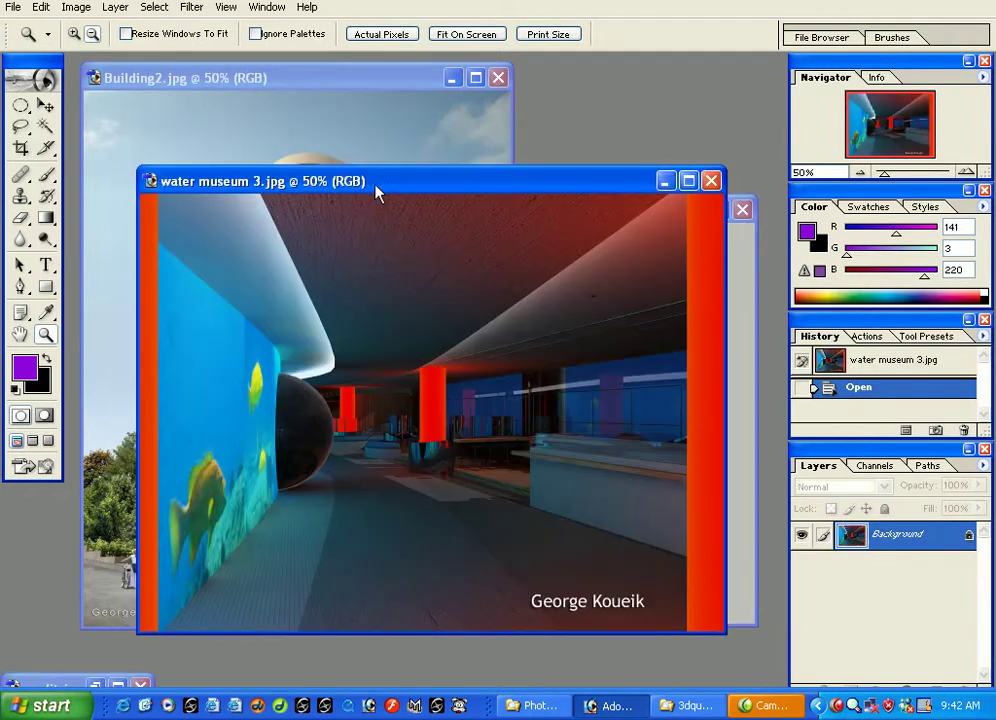
pyautogui.click(665, 184)
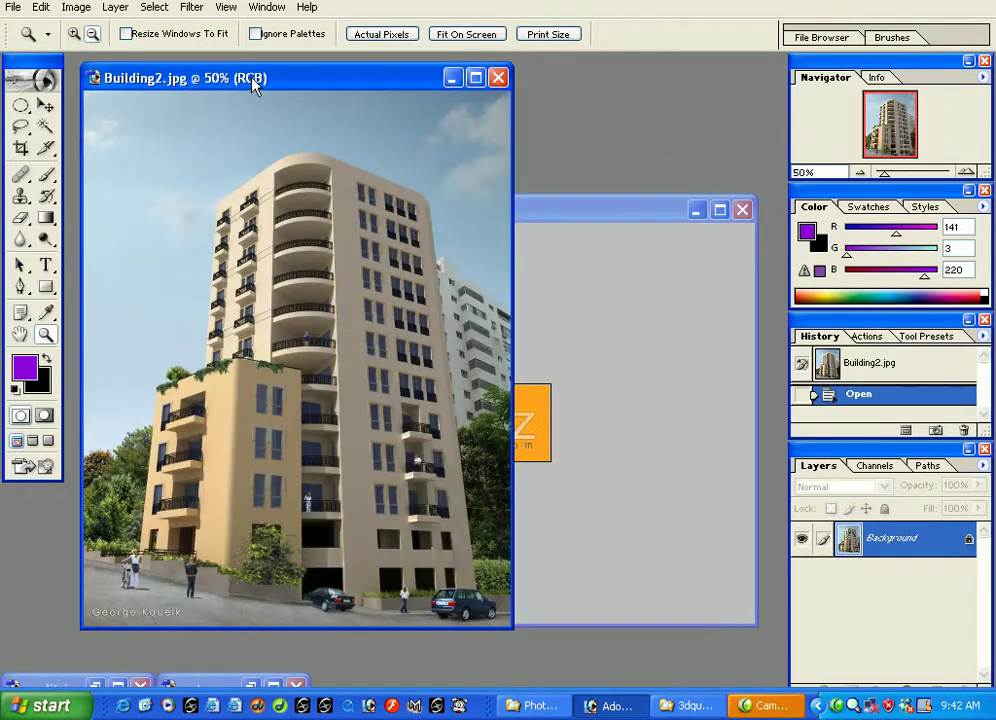
pyautogui.moveTo(260, 86); pyautogui.dragTo(351, 95)
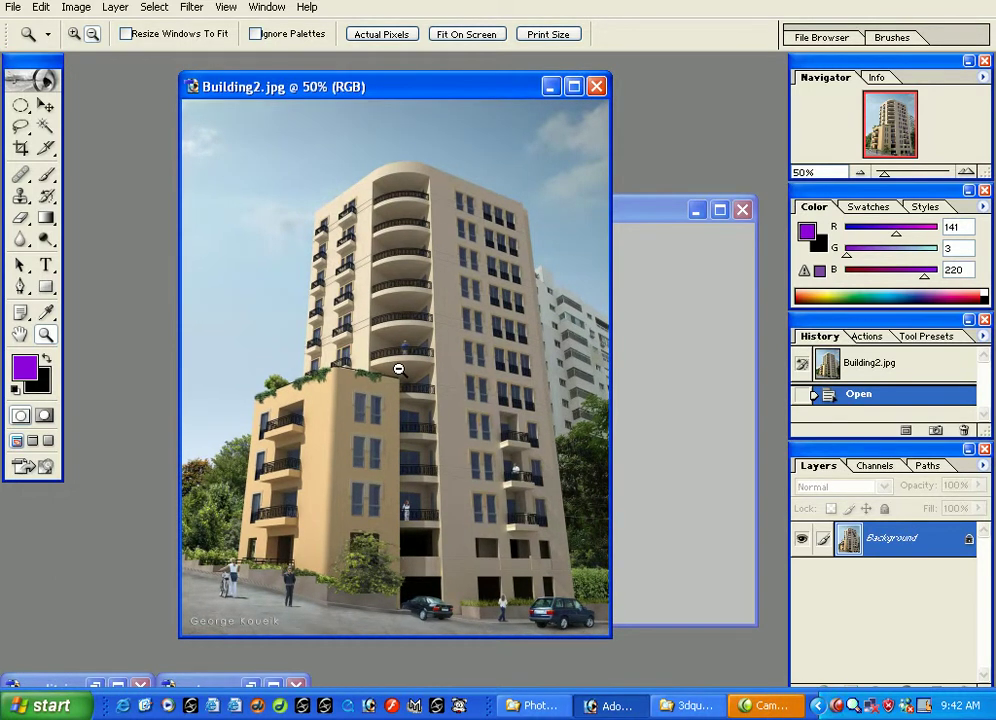
# Zoom in on Building2.jpg's curved balconies to about 351%, widen the document window and pan across to the small balconies.
pyautogui.click(74, 33)
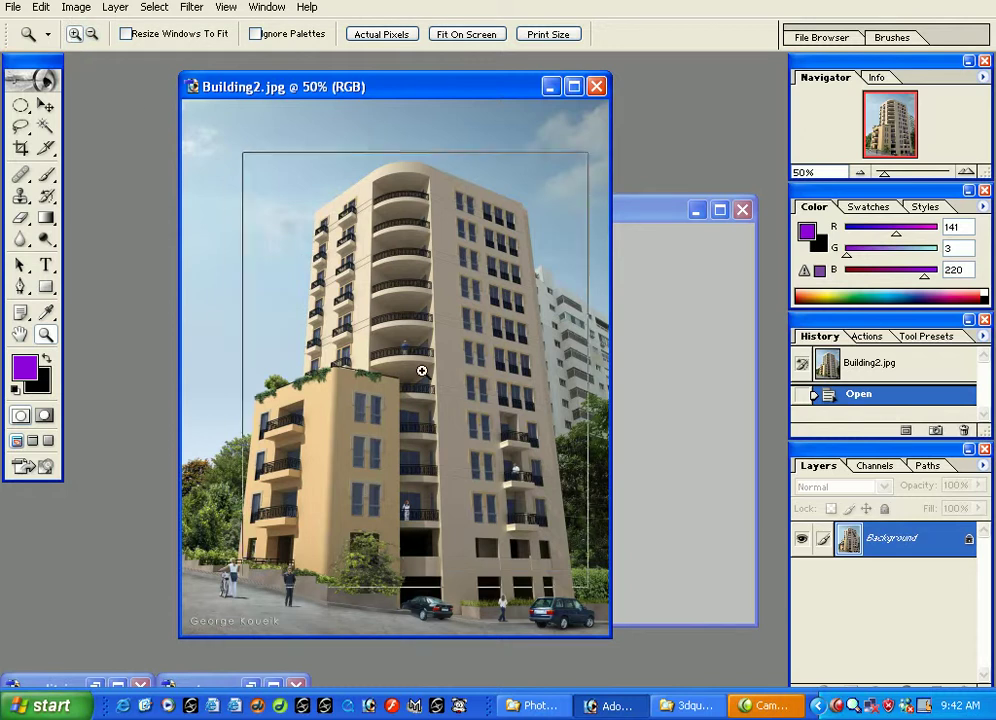
pyautogui.click(420, 371)
pyautogui.moveTo(626, 498); pyautogui.dragTo(769, 516)
pyautogui.moveTo(540, 327); pyautogui.dragTo(395, 188)
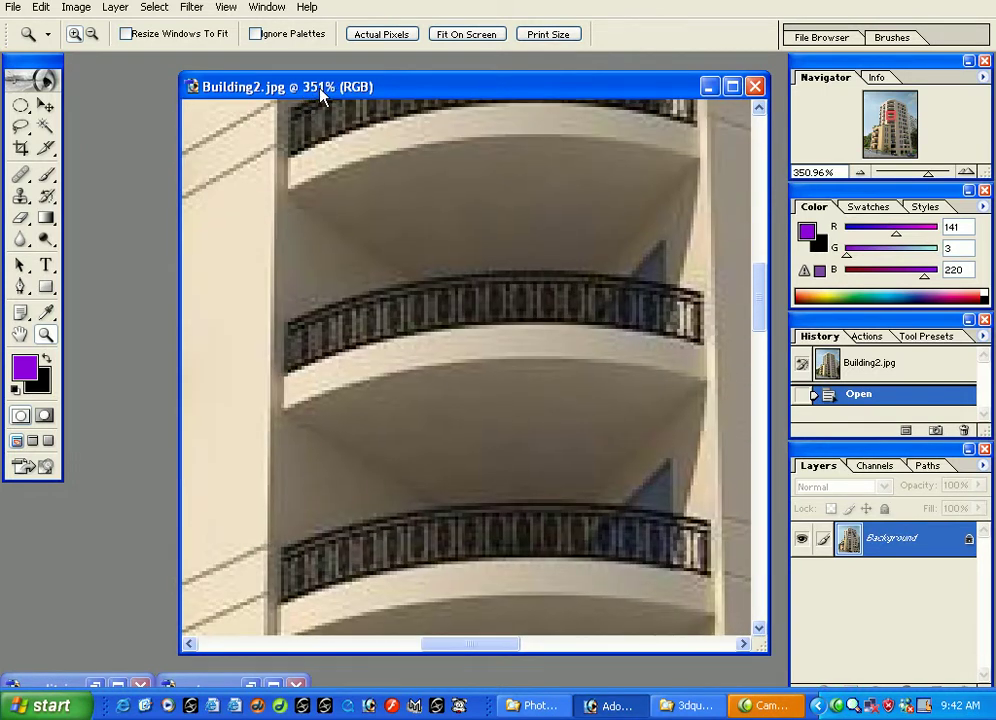
pyautogui.moveTo(345, 213); pyautogui.dragTo(422, 460)
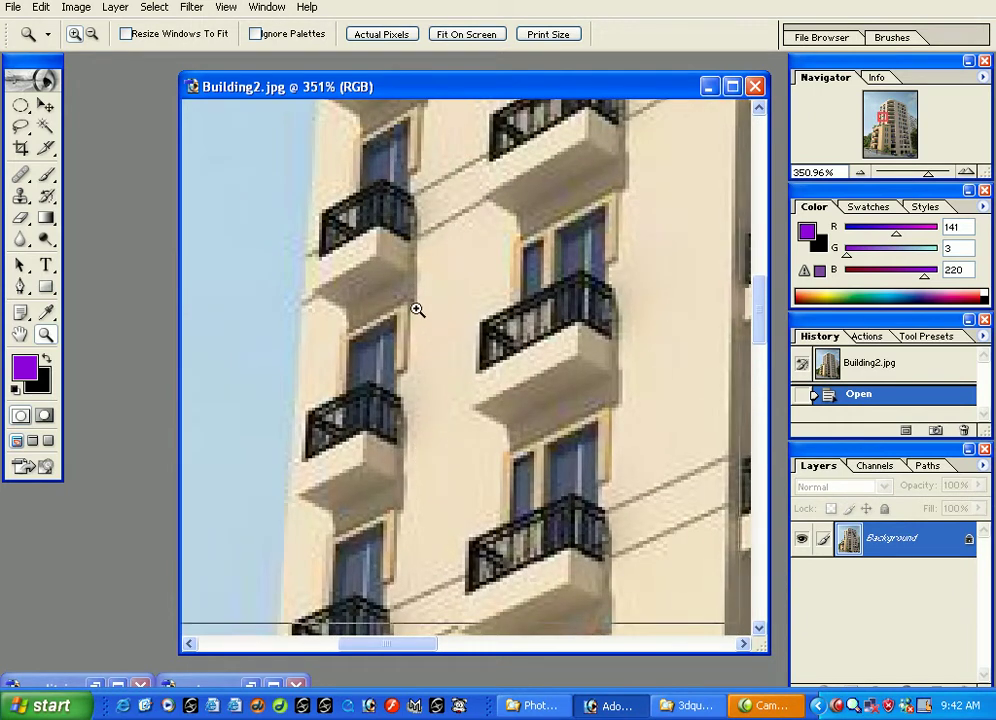
# Magnify the small balconies on the building's left edge to at least 700%, then zoom back out to 300%.
pyautogui.click(417, 310)
pyautogui.click(417, 310)
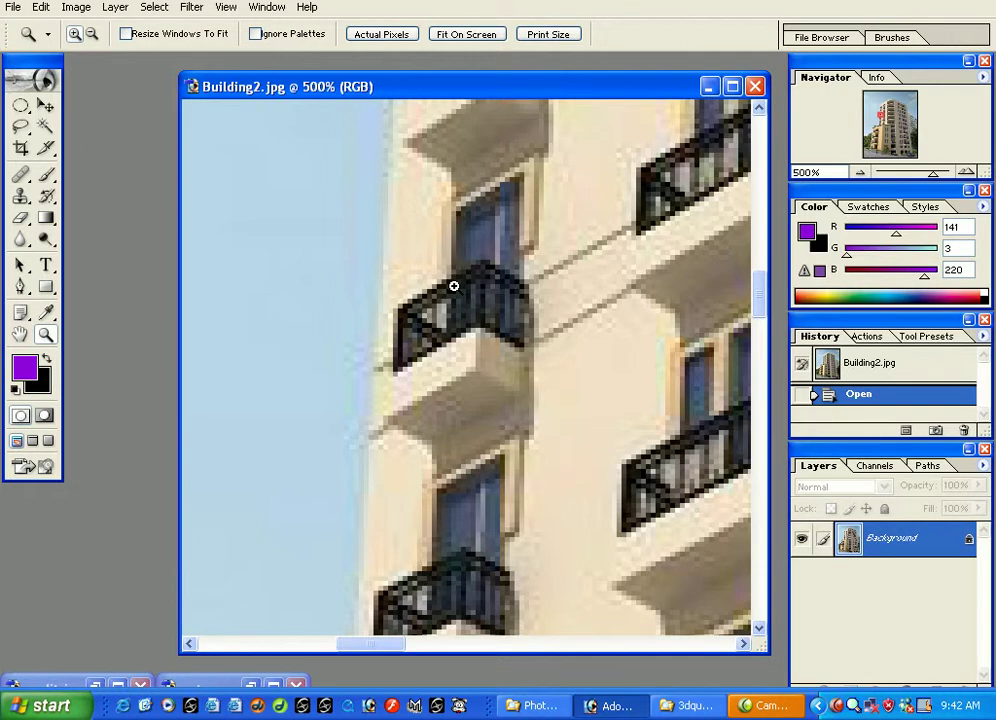
pyautogui.click(453, 286)
pyautogui.click(453, 286)
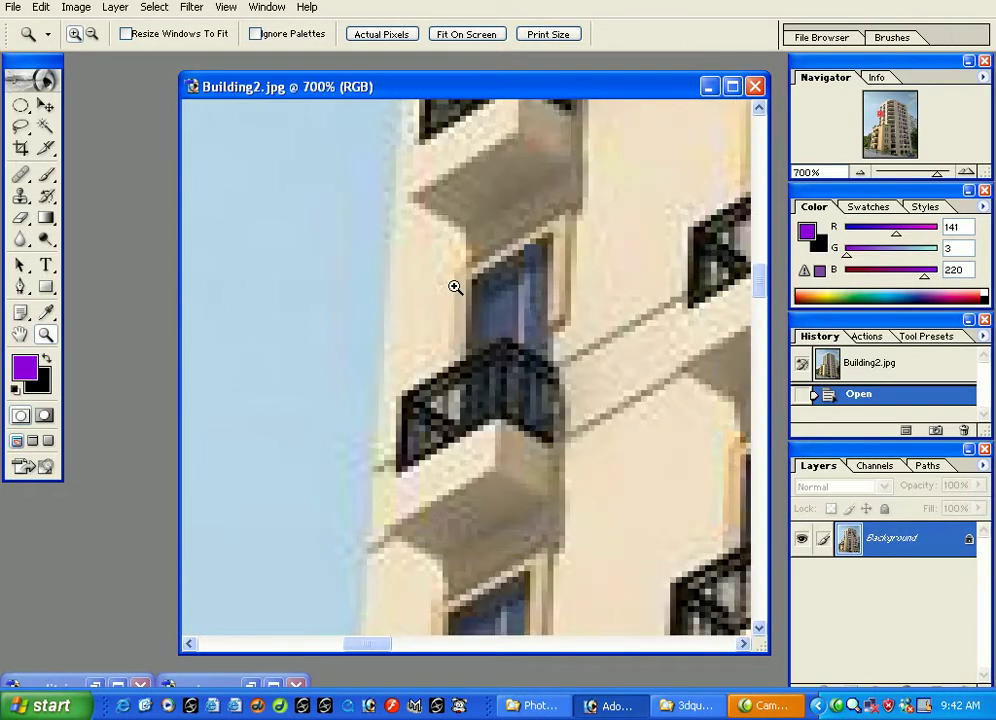
pyautogui.click(454, 287)
pyautogui.keyDown('alt'); pyautogui.click(455, 288); pyautogui.keyUp('alt')
pyautogui.keyDown('alt'); pyautogui.click(455, 288); pyautogui.keyUp('alt')
pyautogui.keyDown('alt'); pyautogui.click(455, 288); pyautogui.keyUp('alt')
pyautogui.keyDown('alt'); pyautogui.click(455, 288); pyautogui.keyUp('alt')
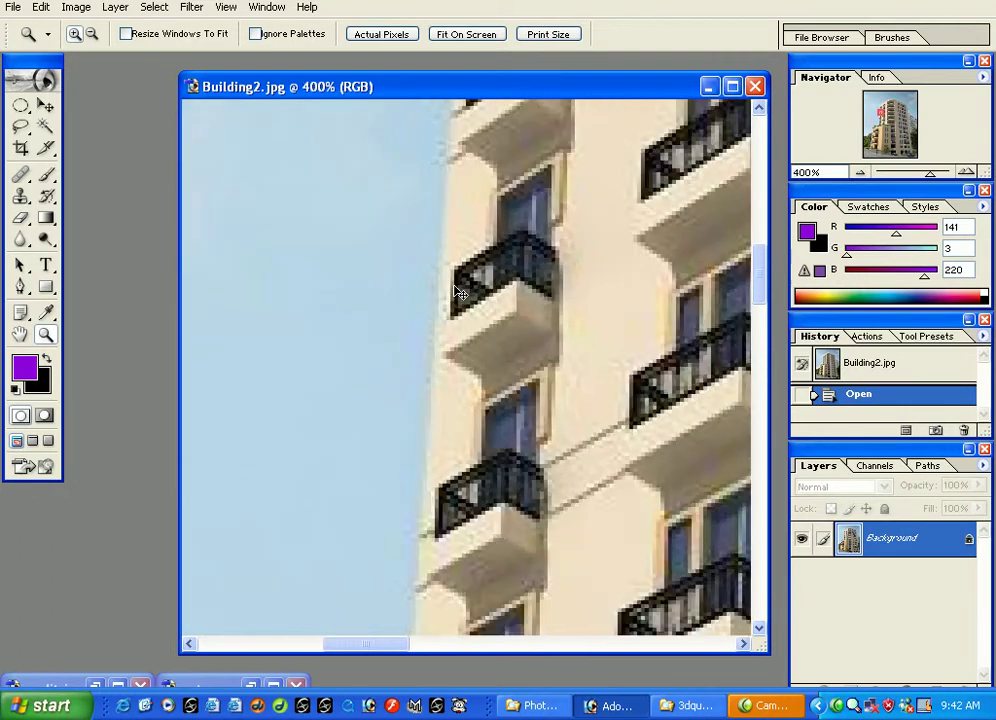
pyautogui.keyDown('alt'); pyautogui.click(458, 291); pyautogui.keyUp('alt')
# Pan across the curved balconies to the windows on the building's right face and magnify them to 1600%.
pyautogui.moveTo(456, 284); pyautogui.dragTo(438, 360)
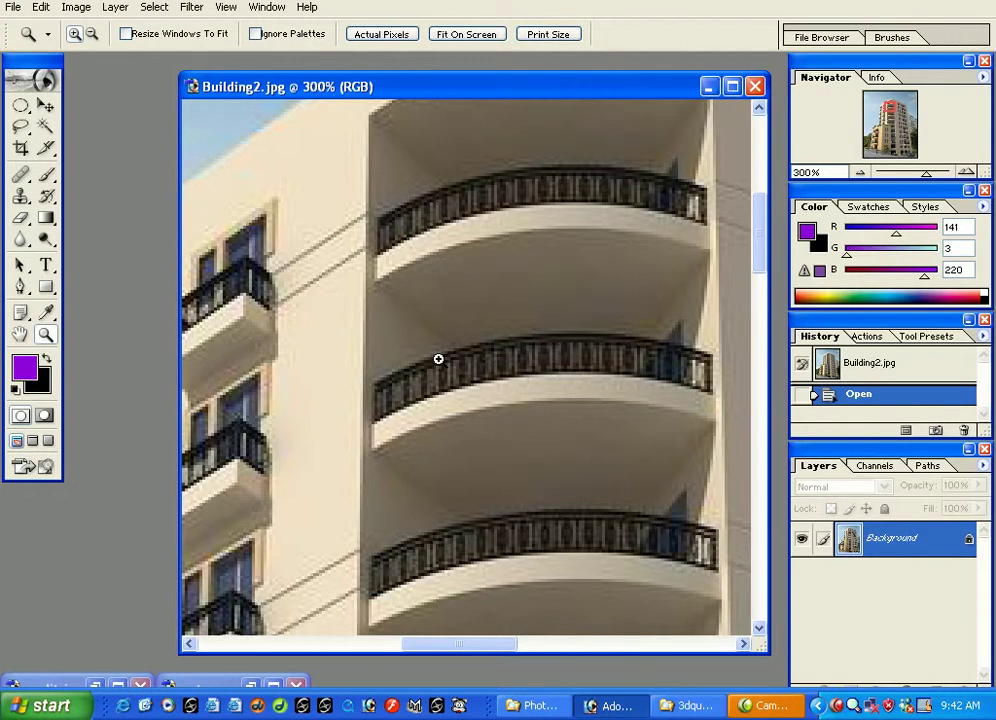
pyautogui.moveTo(449, 356); pyautogui.dragTo(398, 385)
pyautogui.click(405, 382)
pyautogui.click(458, 343)
pyautogui.click(458, 343)
pyautogui.click(494, 309)
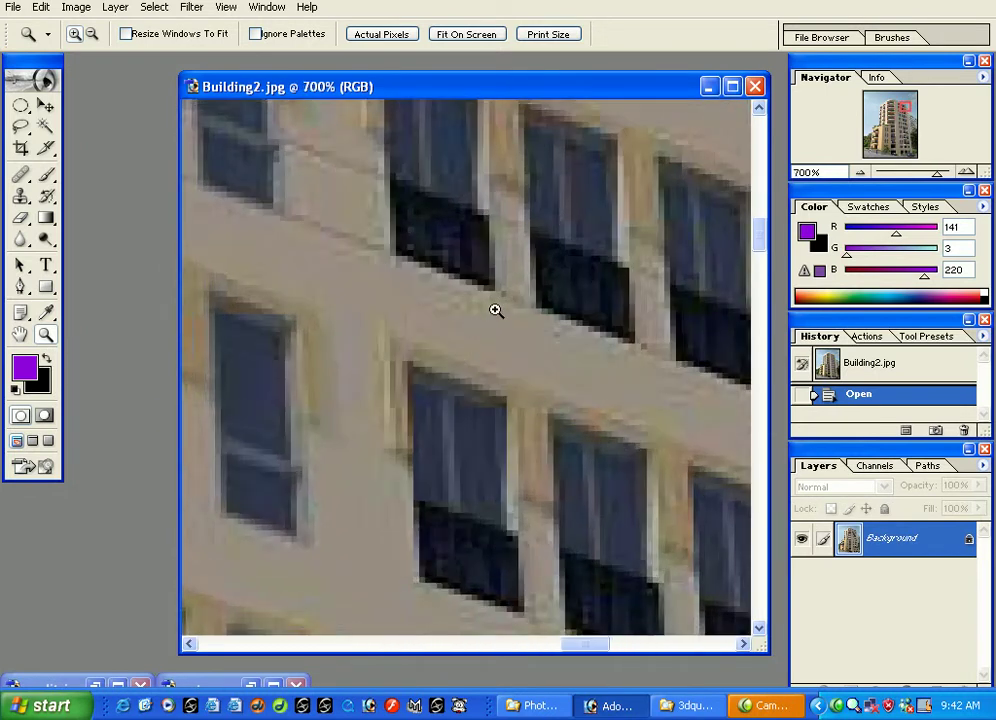
pyautogui.click(507, 296)
pyautogui.click(478, 342)
pyautogui.click(452, 383)
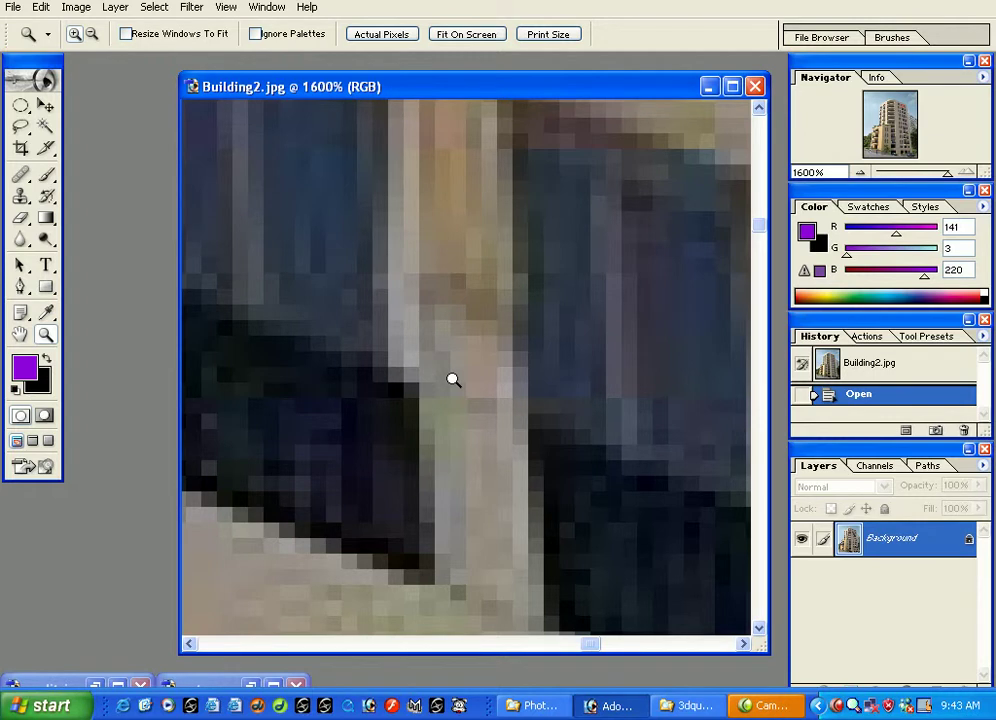
# Zoom out to 500% and pan to the curved roof edge above the top balcony.
pyautogui.scroll(-5, 453, 380)
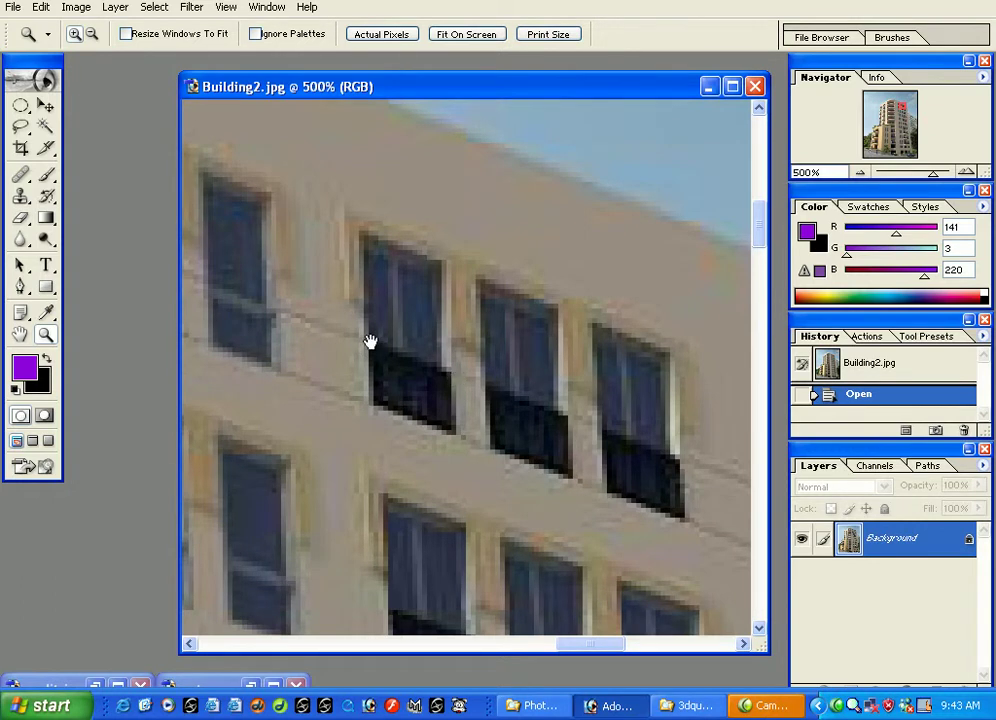
pyautogui.moveTo(369, 340); pyautogui.dragTo(671, 380)
pyautogui.moveTo(335, 345); pyautogui.dragTo(410, 400)
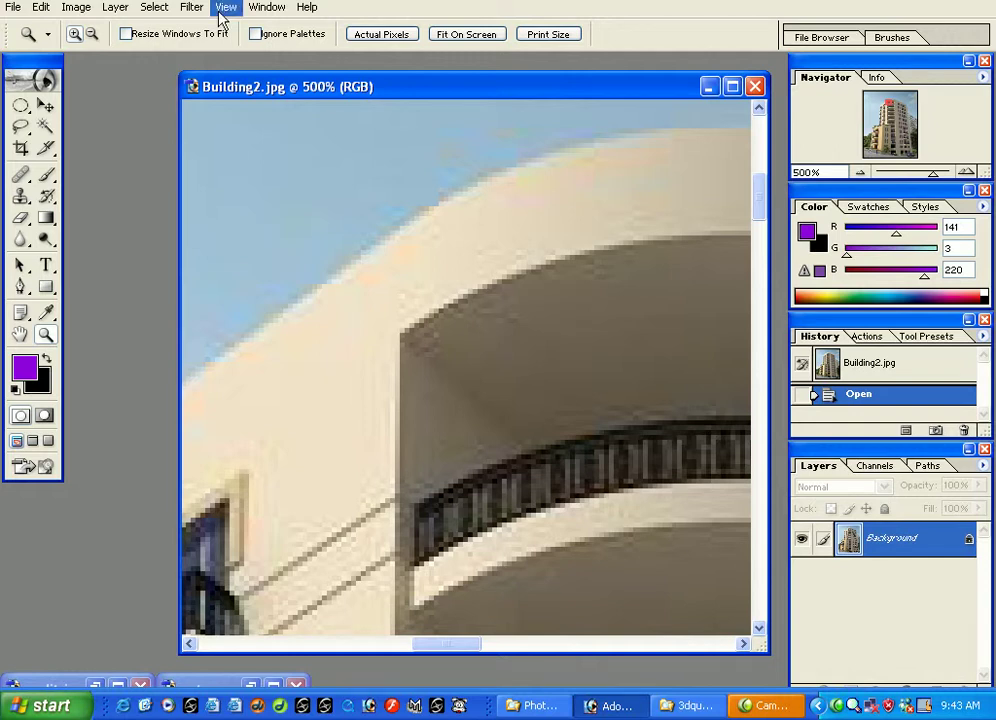
# Shift the Building2.jpg document window slightly toward the toolbox and zoom the image out to 100%.
pyautogui.moveTo(248, 88); pyautogui.dragTo(208, 86)
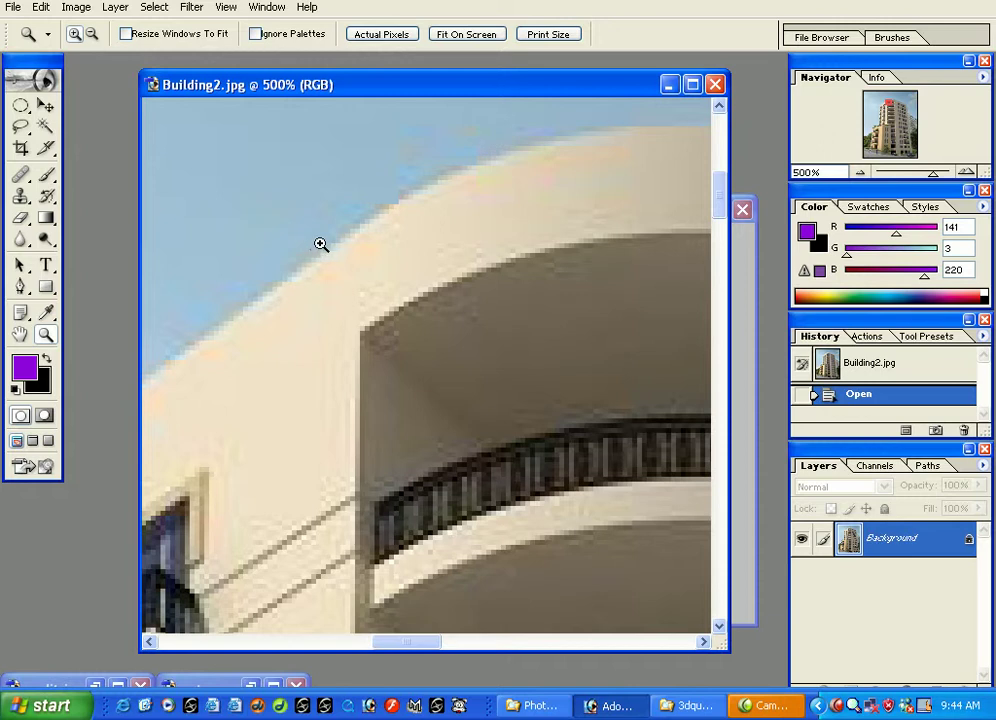
pyautogui.hotkey('ctrl', '-')
pyautogui.hotkey('ctrl', '-')
pyautogui.hotkey('ctrl', '-')
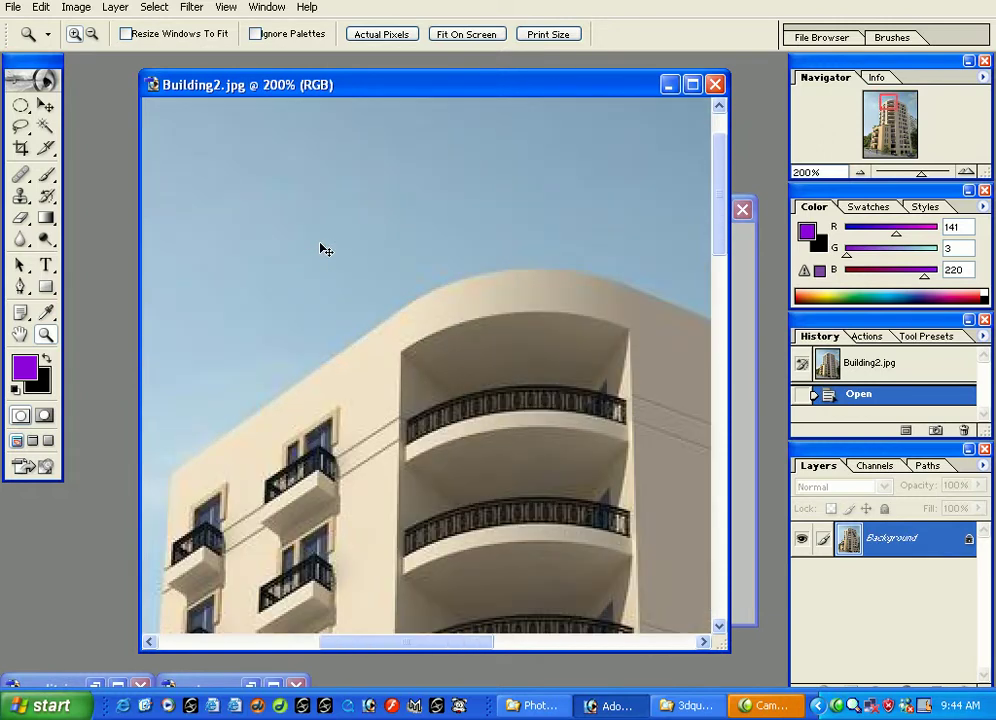
pyautogui.hotkey('ctrl', '-')
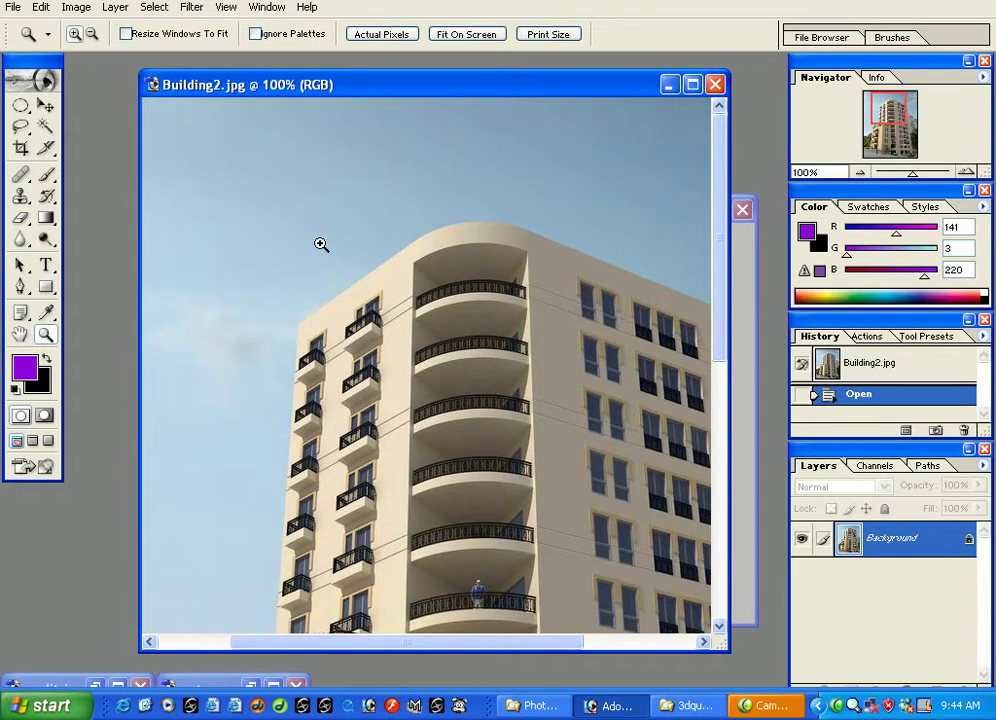
# Pan around the building at 100% with the temporary Hand tool, down to the lower floors and back to the roof.
pyautogui.moveTo(507, 367); pyautogui.dragTo(451, 542)
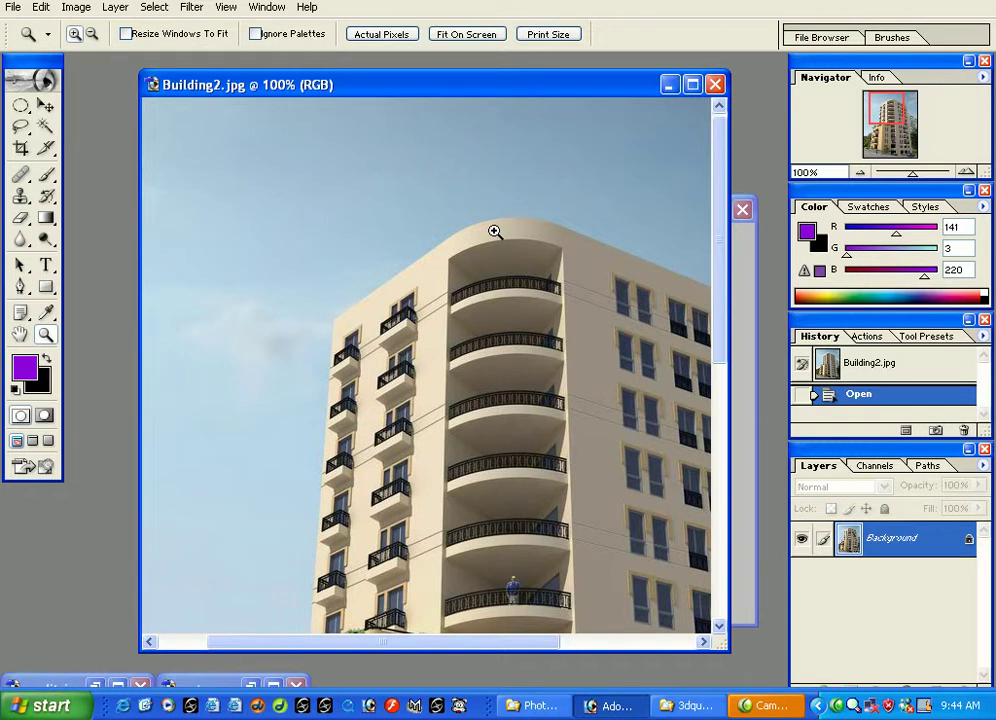
pyautogui.moveTo(491, 230); pyautogui.dragTo(436, 420)
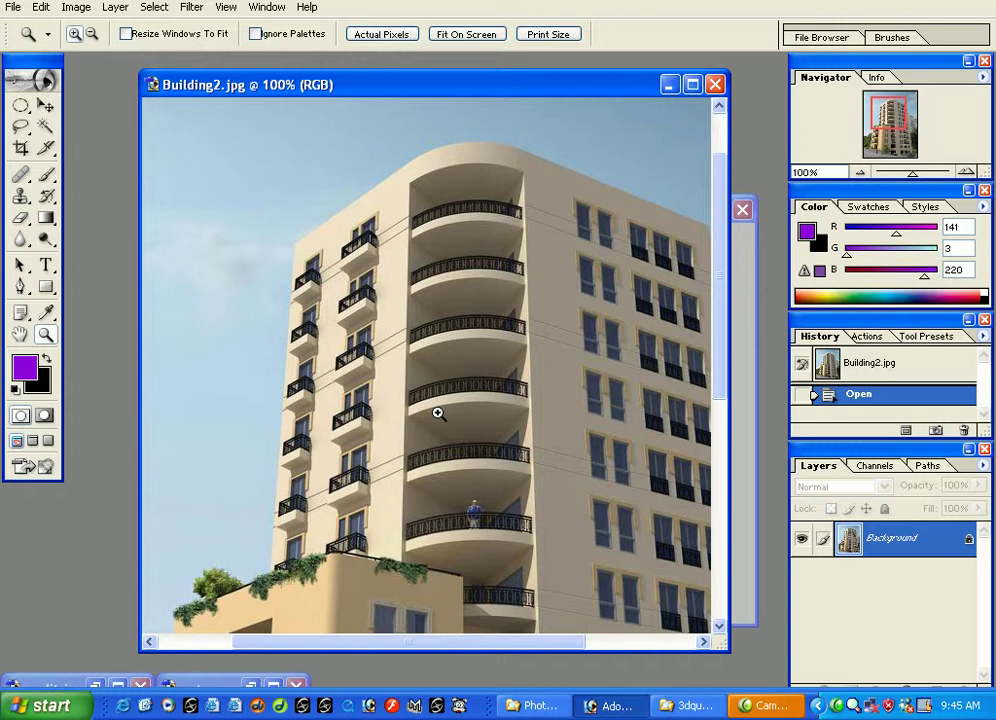
pyautogui.moveTo(437, 413); pyautogui.dragTo(453, 453)
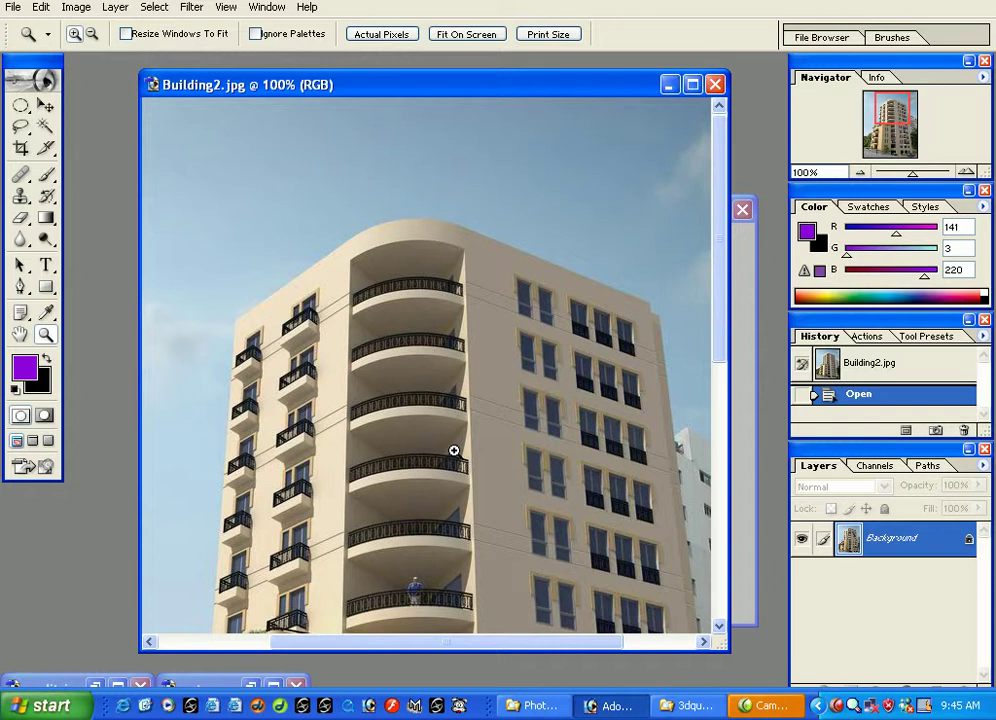
pyautogui.press('space')
pyautogui.moveTo(431, 453); pyautogui.dragTo(413, 296)
pyautogui.moveTo(372, 433); pyautogui.dragTo(366, 215)
pyautogui.moveTo(408, 412); pyautogui.dragTo(220, 351)
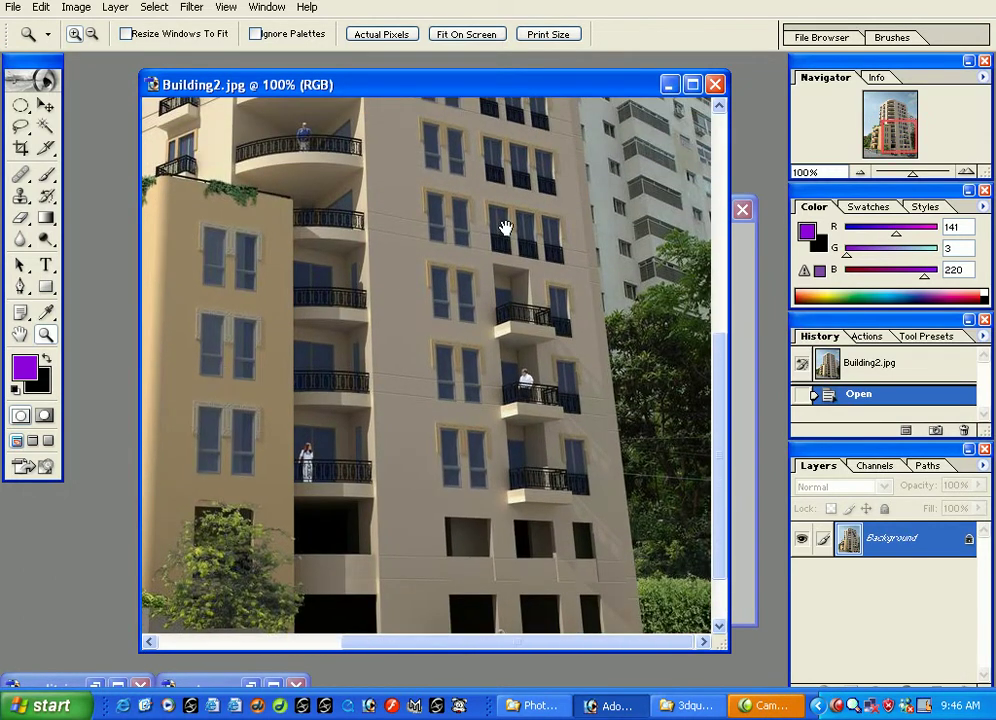
pyautogui.moveTo(505, 225); pyautogui.dragTo(340, 433)
pyautogui.moveTo(400, 240); pyautogui.dragTo(375, 180)
pyautogui.moveTo(530, 378); pyautogui.dragTo(382, 429)
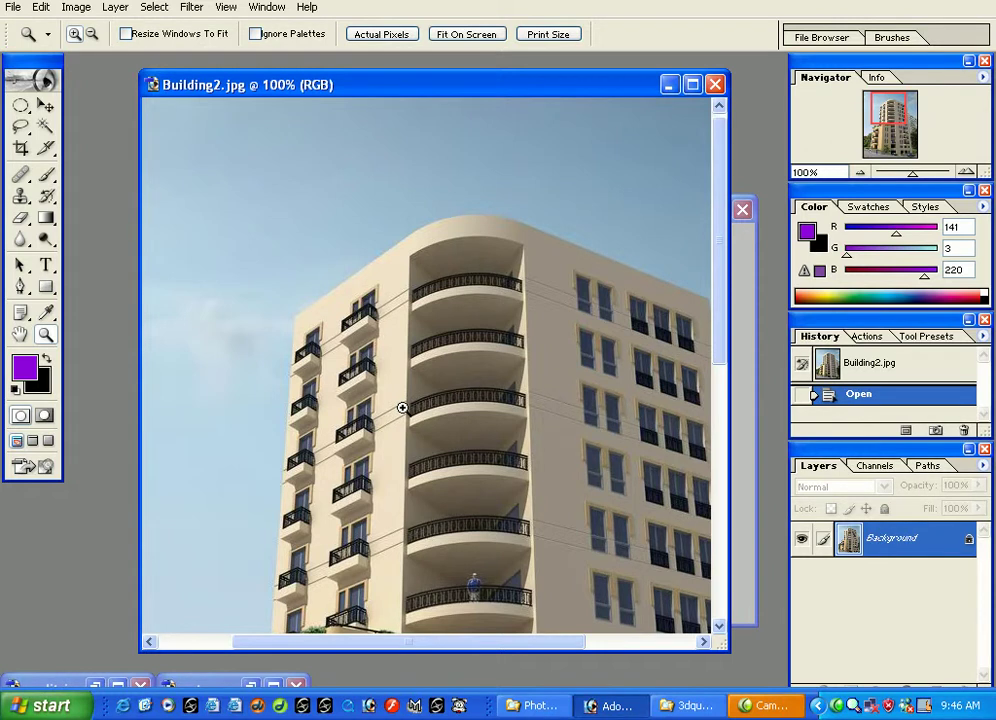
pyautogui.scroll(-2, 402, 407)
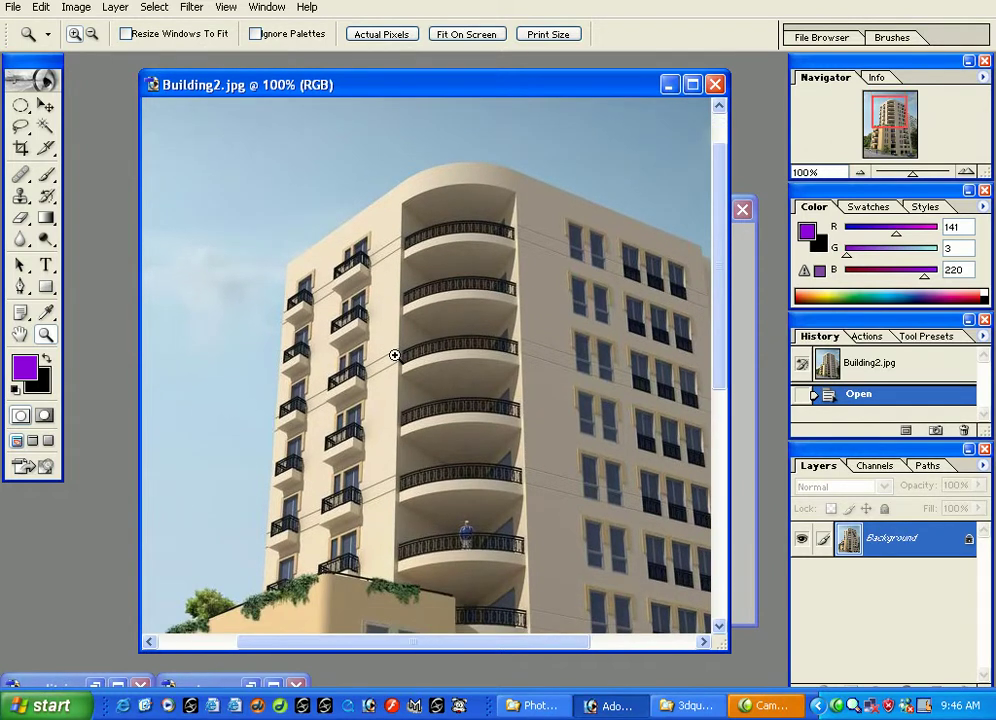
# Activate the Hand tool and pan Building2.jpg from the roof down to the cars and people at street level.
pyautogui.click(19, 336)
pyautogui.moveTo(470, 440); pyautogui.dragTo(378, 344)
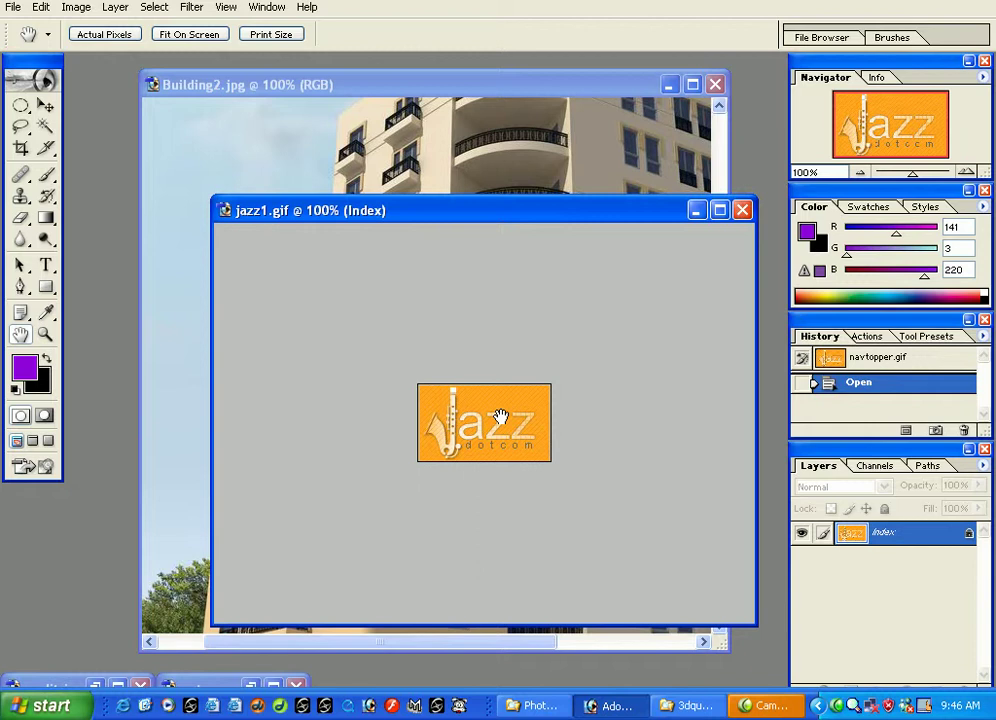
pyautogui.click(462, 105)
pyautogui.moveTo(485, 251)
pyautogui.mouseDown()
pyautogui.moveTo(525, 211)
pyautogui.moveTo(480, 248)
pyautogui.mouseUp()
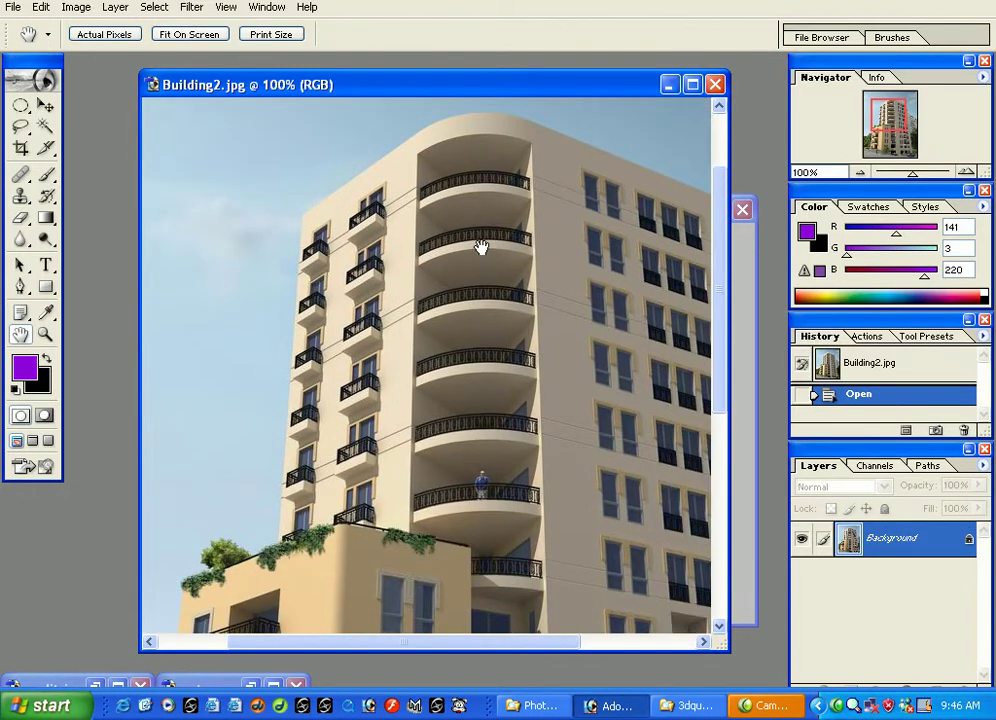
pyautogui.moveTo(481, 248); pyautogui.dragTo(474, 416)
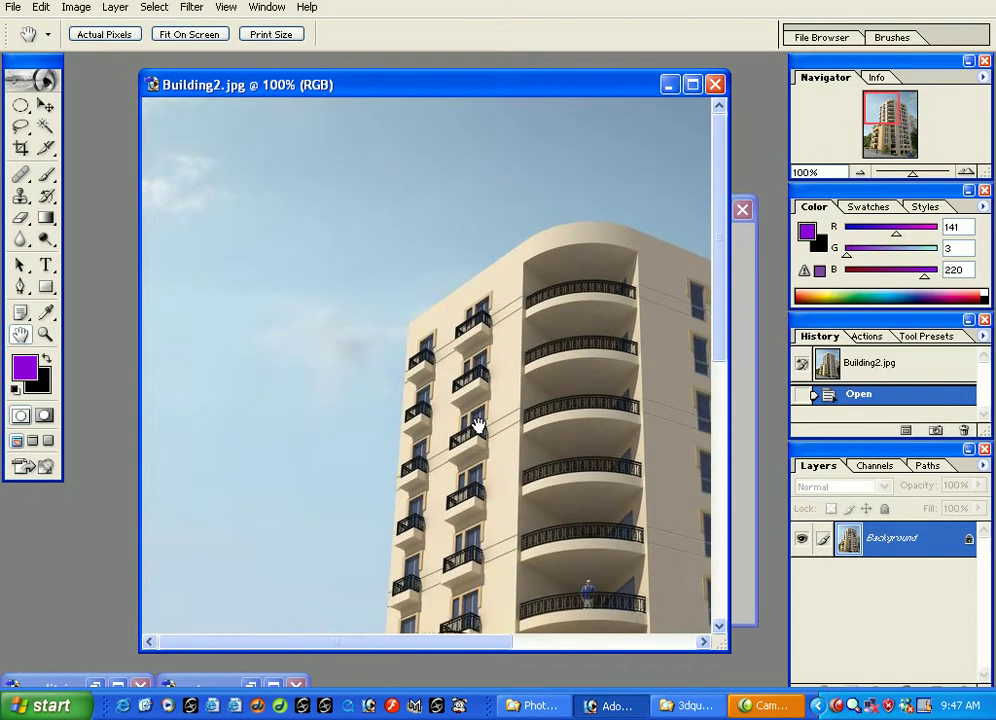
pyautogui.moveTo(534, 393); pyautogui.dragTo(394, 314)
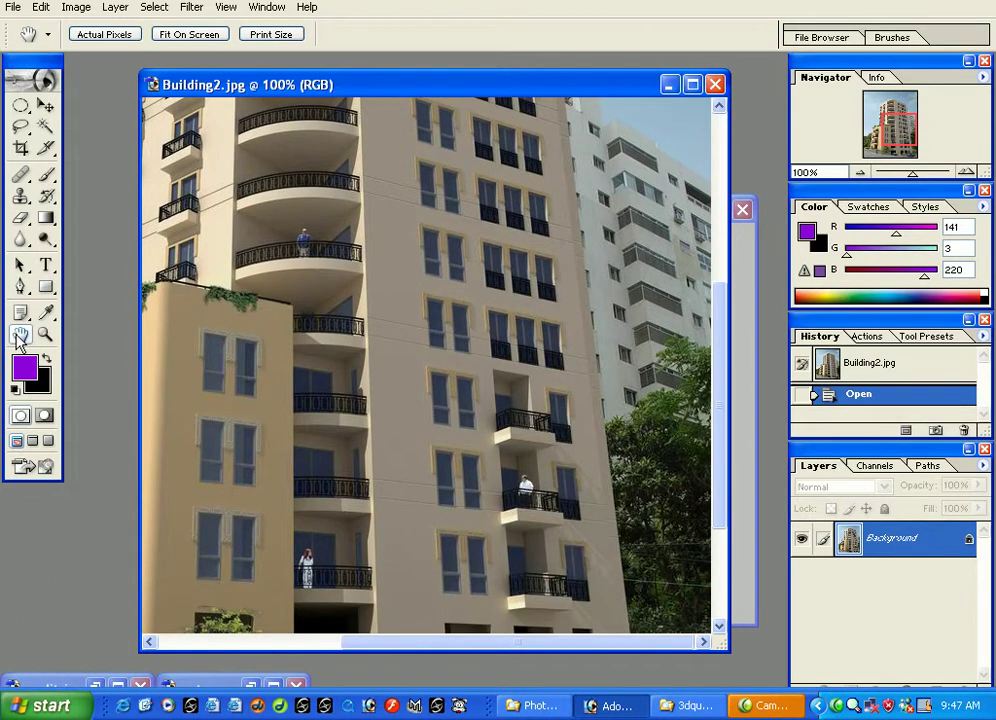
pyautogui.moveTo(502, 258); pyautogui.dragTo(273, 416)
pyautogui.moveTo(618, 356); pyautogui.dragTo(382, 185)
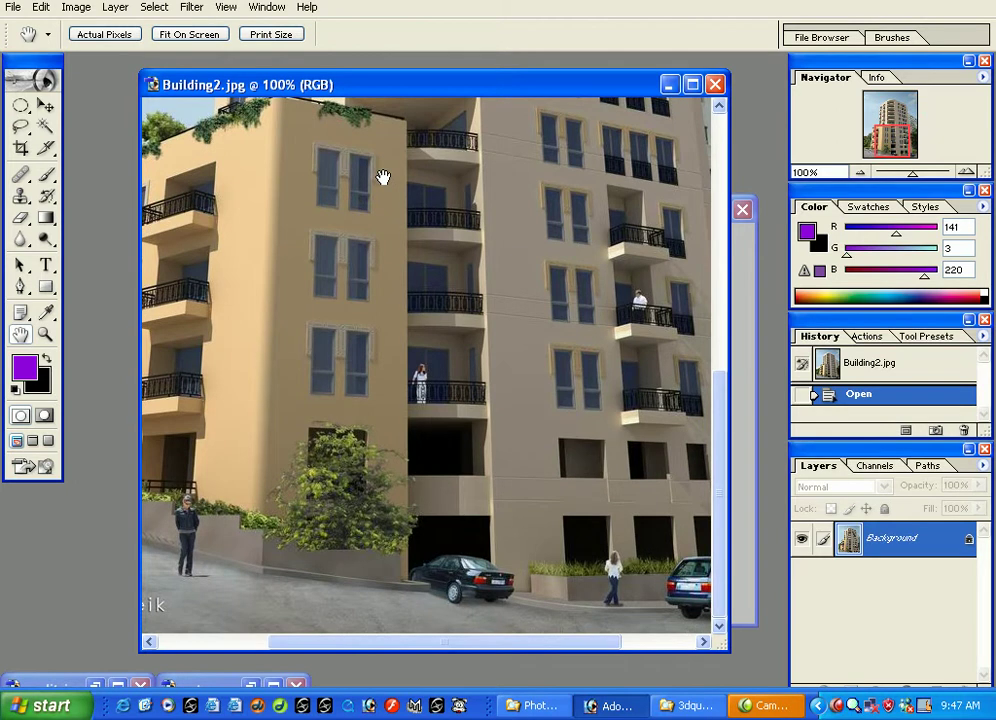
# Activate the Zoom tool and use the temporary Hand tool to pan Building2.jpg across the roof, upper floors and lower beige wing.
pyautogui.click(48, 177)
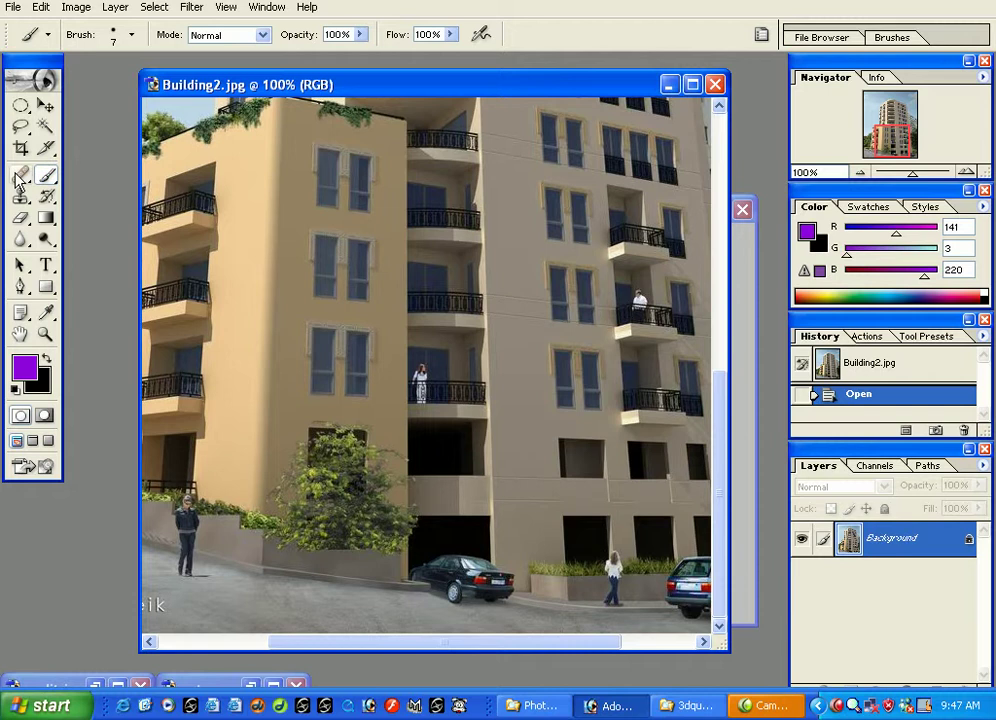
pyautogui.click(45, 335)
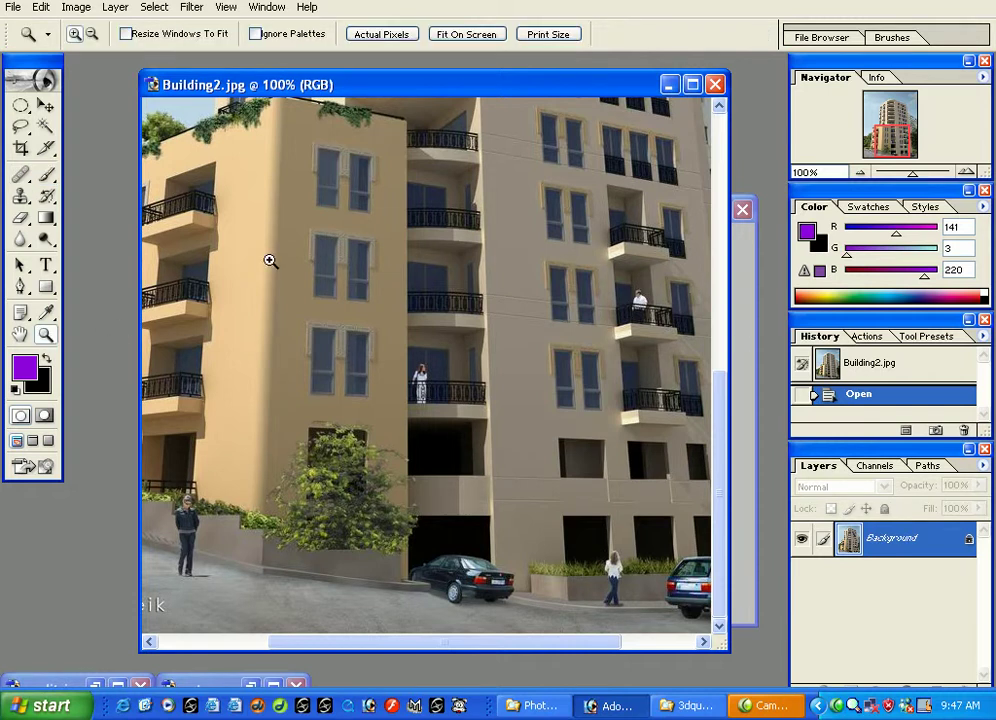
pyautogui.moveTo(270, 261); pyautogui.dragTo(480, 398)
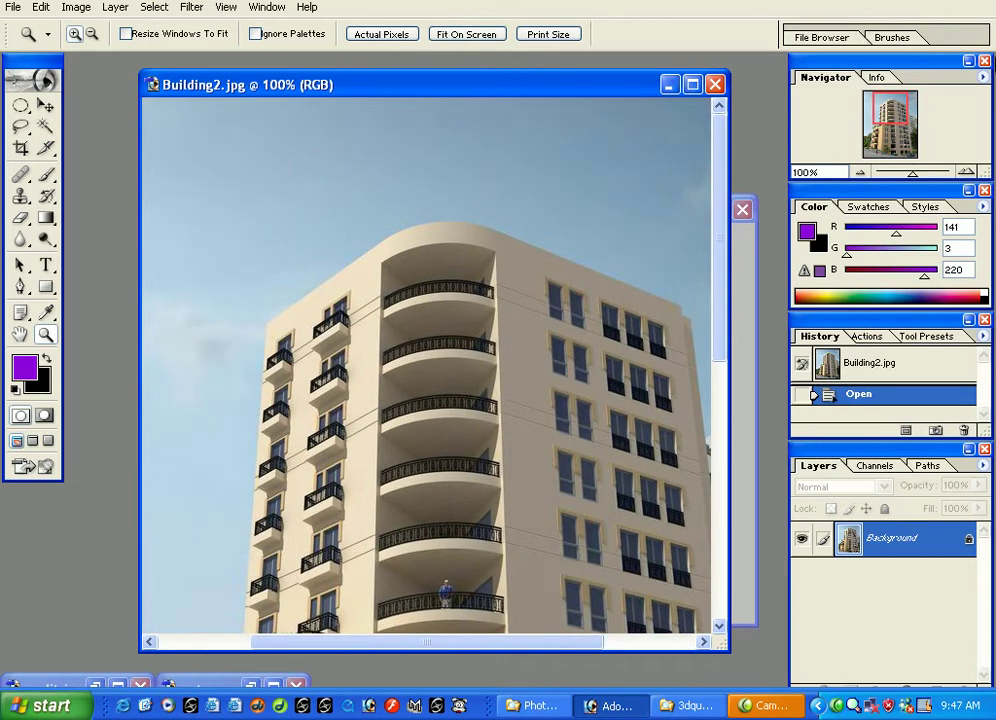
pyautogui.moveTo(565, 300); pyautogui.dragTo(537, 308)
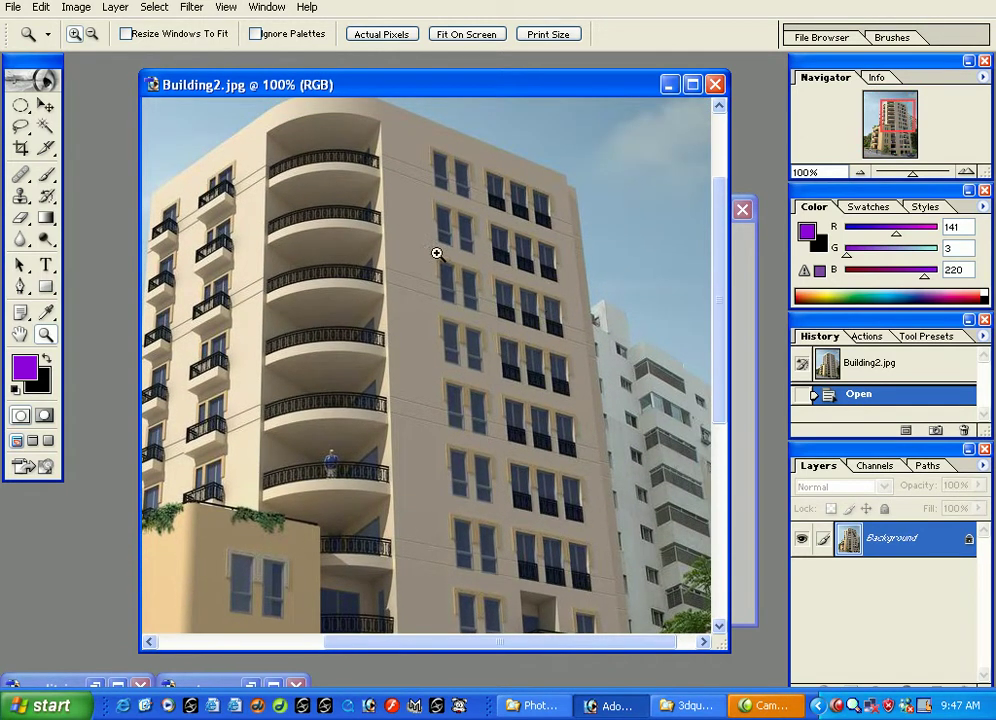
pyautogui.moveTo(406, 260); pyautogui.dragTo(538, 211)
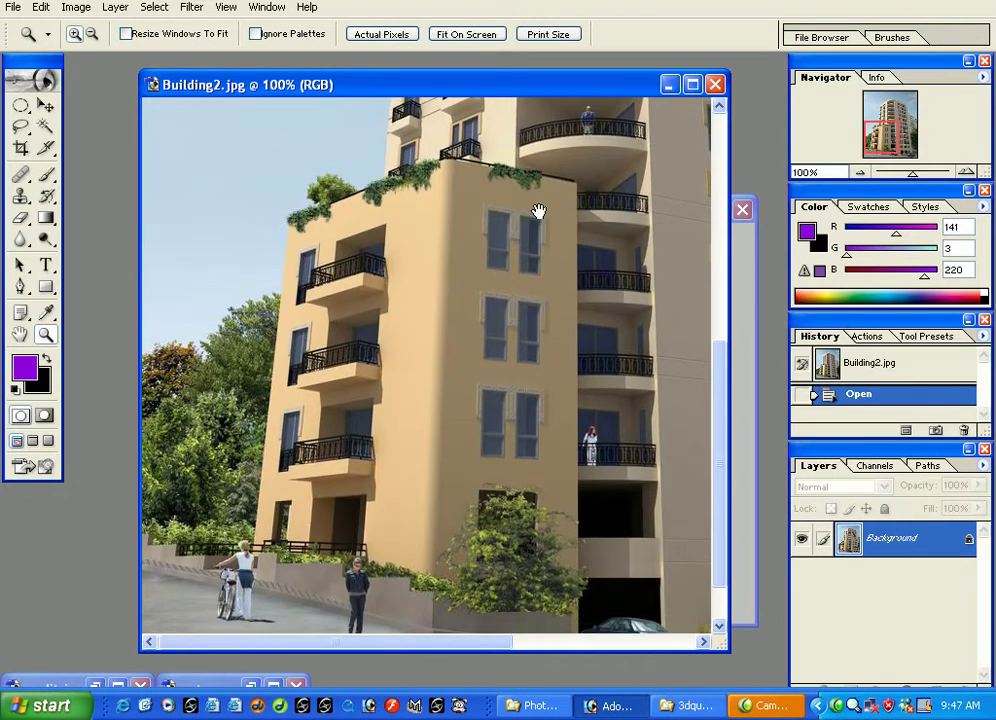
# Switch to the Hand tool and back to the Zoom tool, and pan Building2.jpg up to the curved roof.
pyautogui.click(21, 337)
pyautogui.click(45, 335)
pyautogui.moveTo(450, 123); pyautogui.dragTo(385, 326)
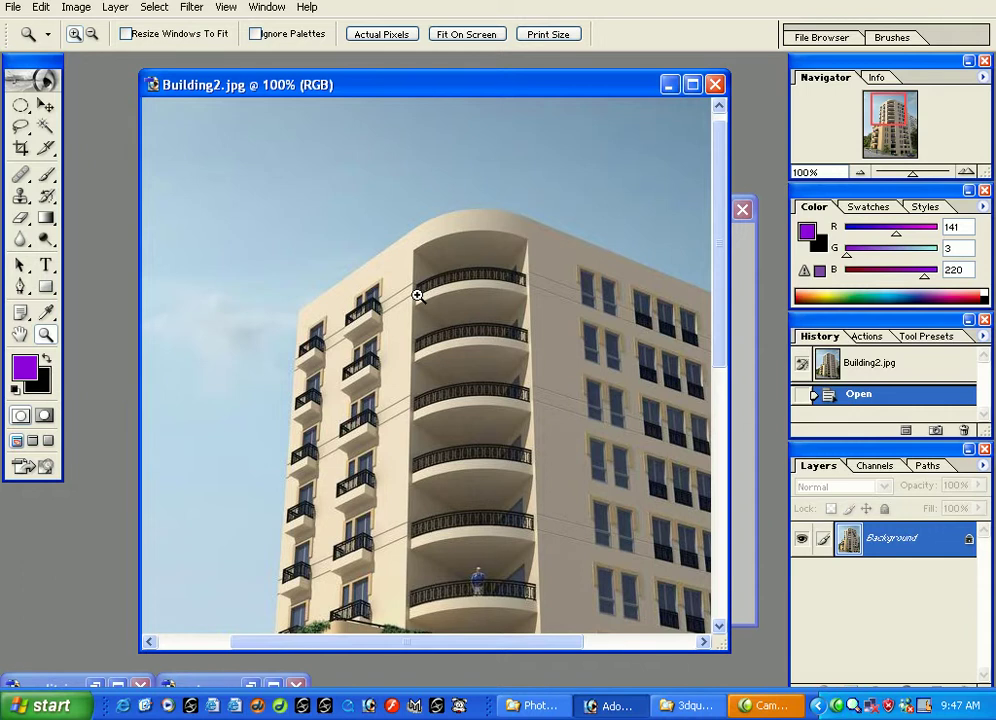
# Practise zooming Building2.jpg repeatedly in and out around the central balconies, between 66.7% and 200%.
pyautogui.keyDown('alt'); pyautogui.click(417, 296); pyautogui.keyUp('alt')
pyautogui.keyDown('alt'); pyautogui.click(418, 298); pyautogui.keyUp('alt')
pyautogui.keyDown('alt'); pyautogui.click(419, 299); pyautogui.keyUp('alt')
pyautogui.keyDown('alt'); pyautogui.click(421, 300); pyautogui.keyUp('alt')
pyautogui.doubleClick(421, 300)
pyautogui.click(421, 300)
pyautogui.doubleClick(421, 300)
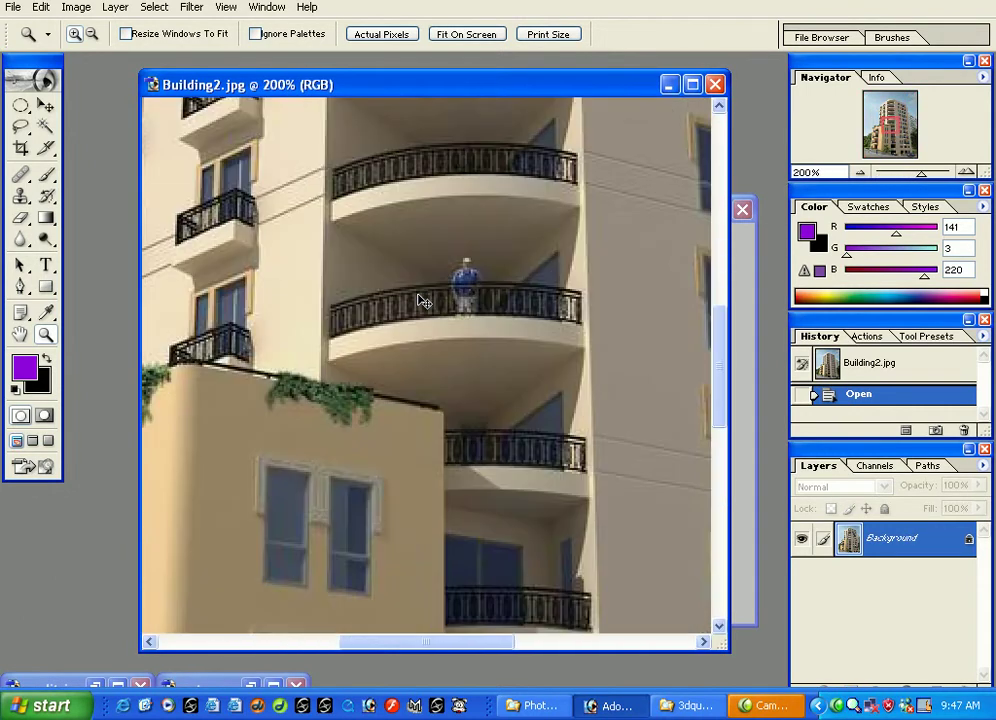
pyautogui.keyDown('alt'); pyautogui.click(421, 300); pyautogui.keyUp('alt')
pyautogui.keyDown('alt'); pyautogui.click(421, 300); pyautogui.keyUp('alt')
pyautogui.keyDown('alt'); pyautogui.click(422, 301); pyautogui.keyUp('alt')
pyautogui.keyDown('alt'); pyautogui.click(422, 301); pyautogui.keyUp('alt')
pyautogui.doubleClick(421, 300)
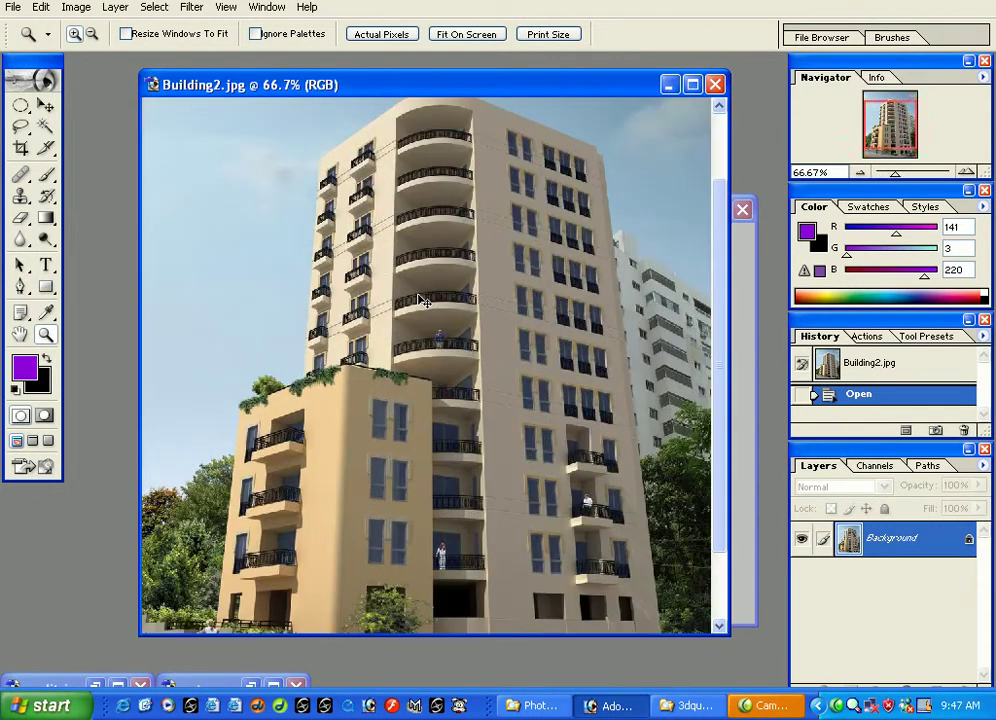
pyautogui.doubleClick(420, 300)
pyautogui.doubleClick(419, 300)
pyautogui.click(421, 301)
pyautogui.keyDown('alt'); pyautogui.click(422, 301); pyautogui.keyUp('alt')
pyautogui.keyDown('alt'); pyautogui.click(422, 301); pyautogui.keyUp('alt')
pyautogui.keyDown('alt'); pyautogui.click(422, 301); pyautogui.keyUp('alt')
pyautogui.keyDown('alt'); pyautogui.click(423, 301); pyautogui.keyUp('alt')
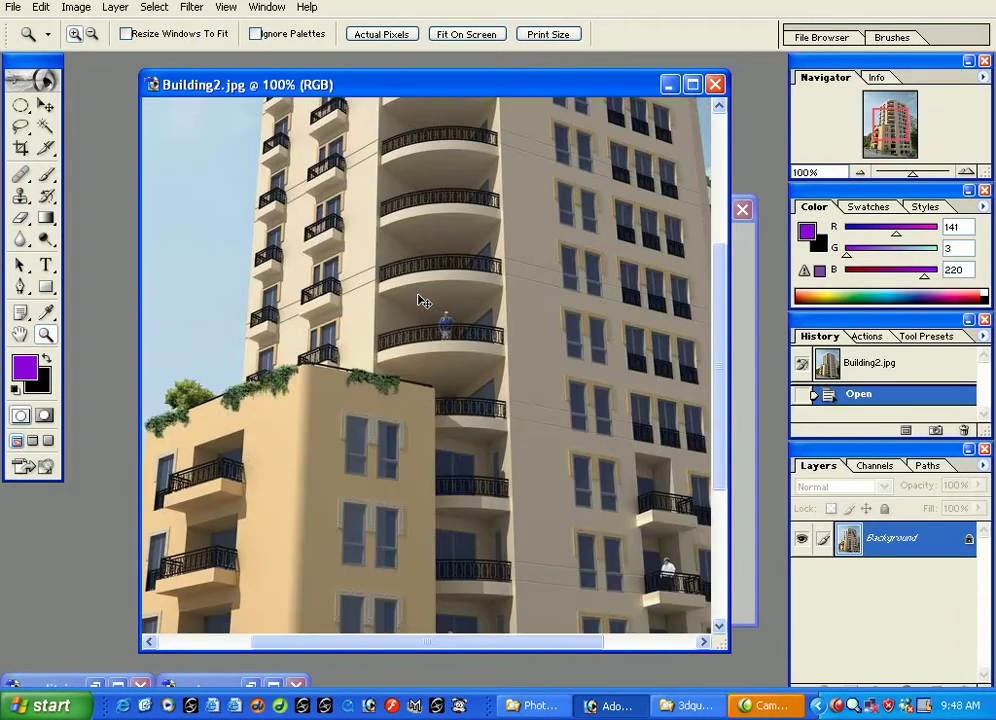
pyautogui.keyDown('alt'); pyautogui.click(424, 301); pyautogui.keyUp('alt')
pyautogui.keyDown('alt'); pyautogui.click(424, 301); pyautogui.keyUp('alt')
pyautogui.keyDown('alt'); pyautogui.click(424, 301); pyautogui.keyUp('alt')
pyautogui.doubleClick(424, 301)
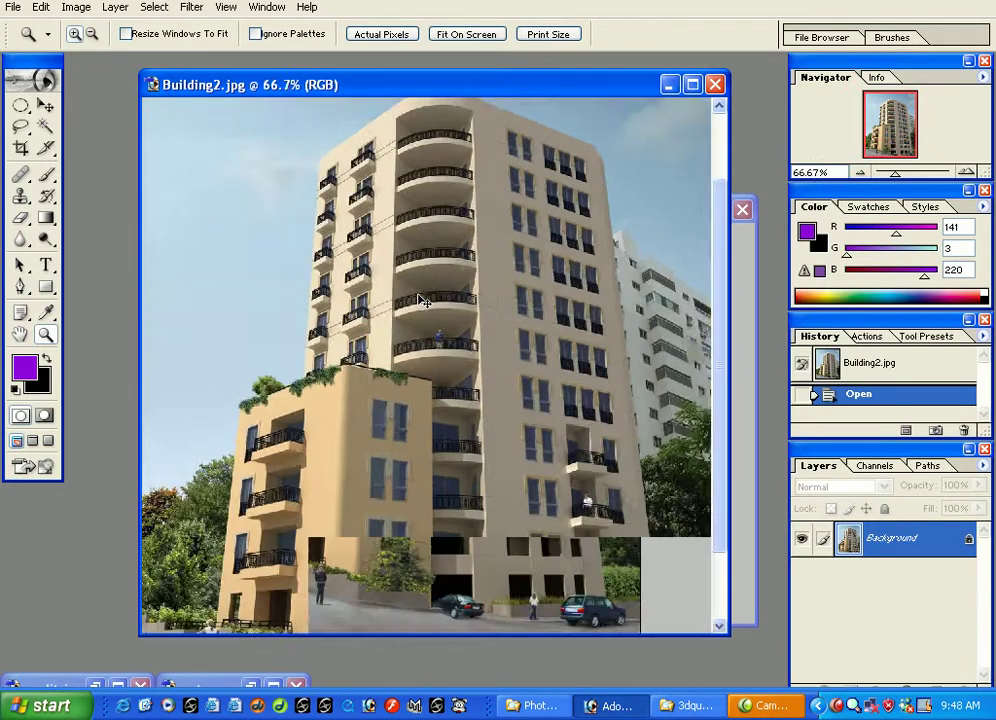
pyautogui.doubleClick(424, 301)
pyautogui.click(418, 295)
# Pan to the curved roof at 300%, zoom out to 66.7% and back to 100%, and pan around the upper floors.
pyautogui.moveTo(416, 293); pyautogui.dragTo(392, 379)
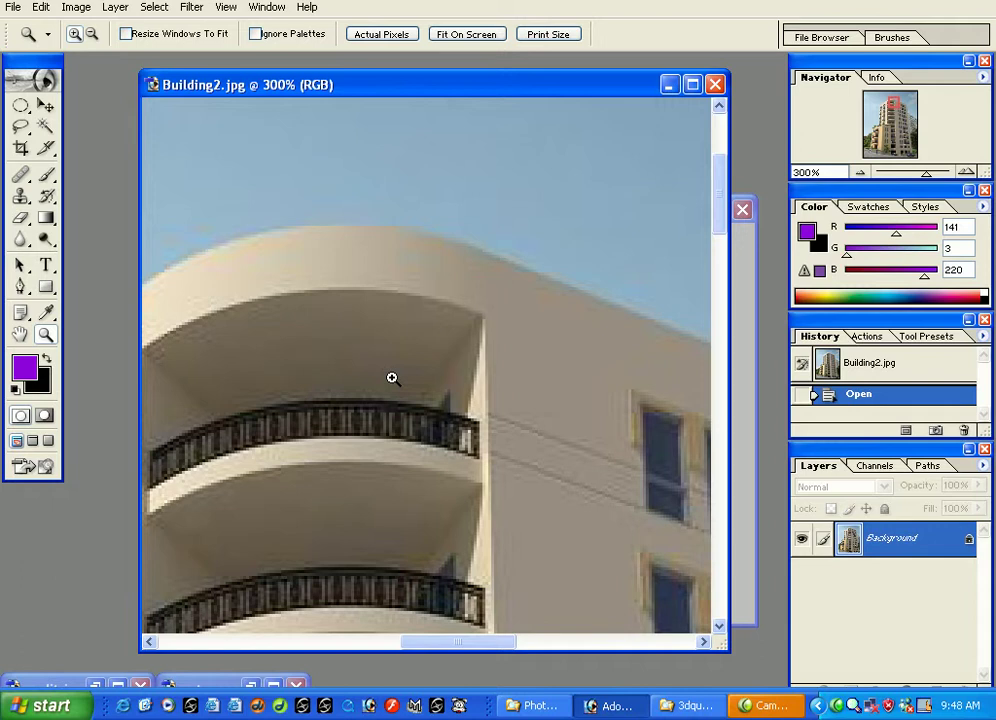
pyautogui.keyDown('alt'); pyautogui.click(392, 378); pyautogui.keyUp('alt')
pyautogui.keyDown('alt'); pyautogui.click(392, 378); pyautogui.keyUp('alt')
pyautogui.keyDown('alt'); pyautogui.click(392, 378); pyautogui.keyUp('alt')
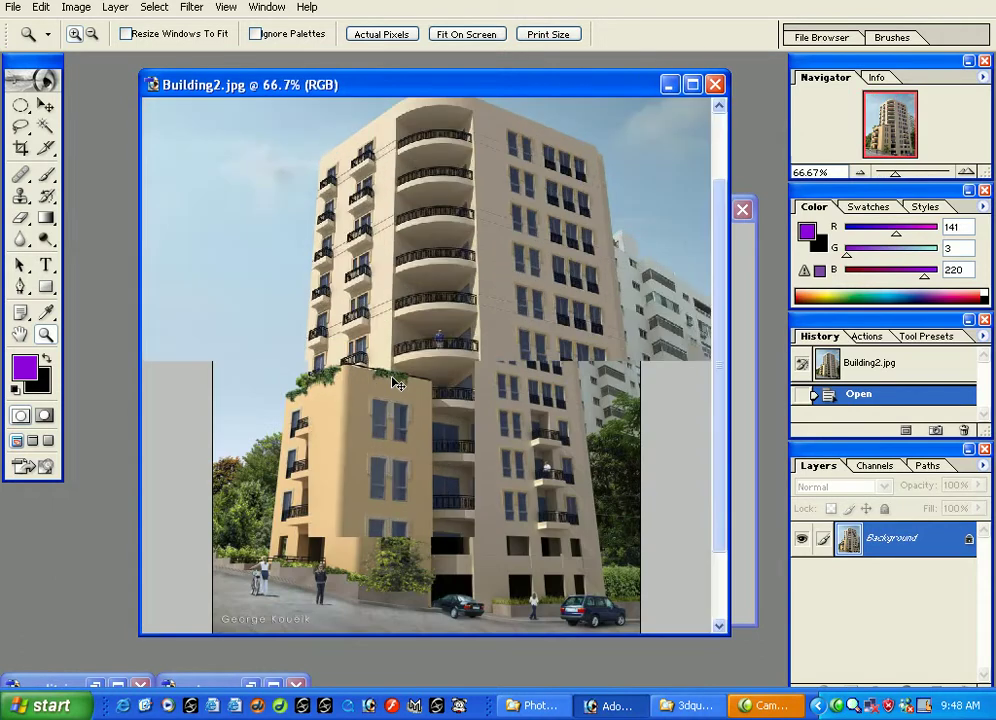
pyautogui.click(392, 378)
pyautogui.scroll(4, 422, 396)
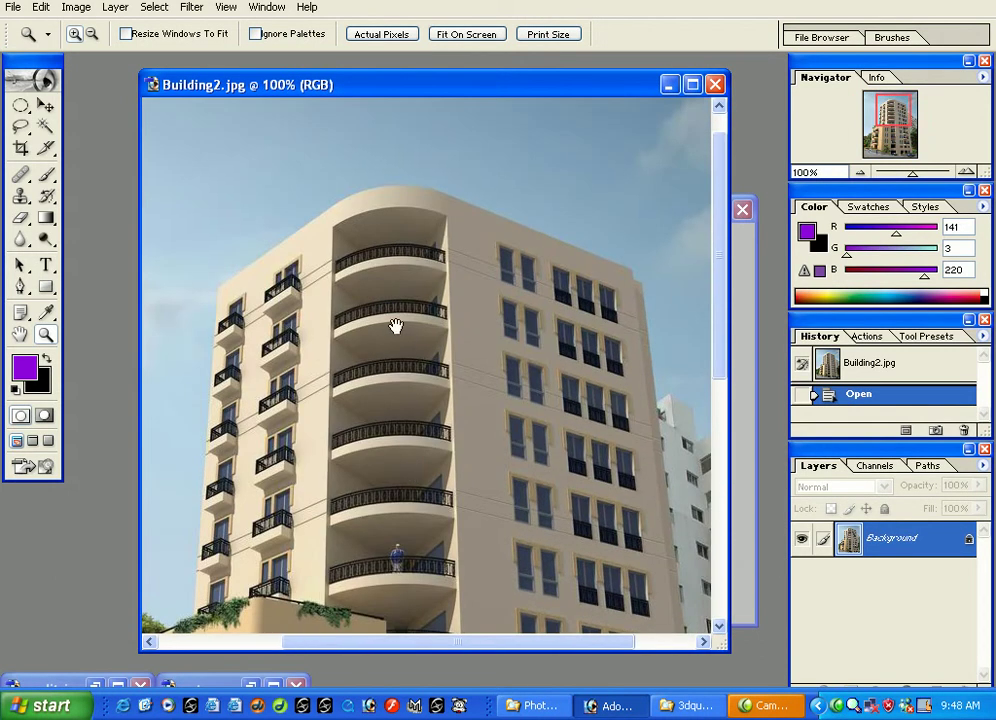
pyautogui.hscroll(2, 400, 350)
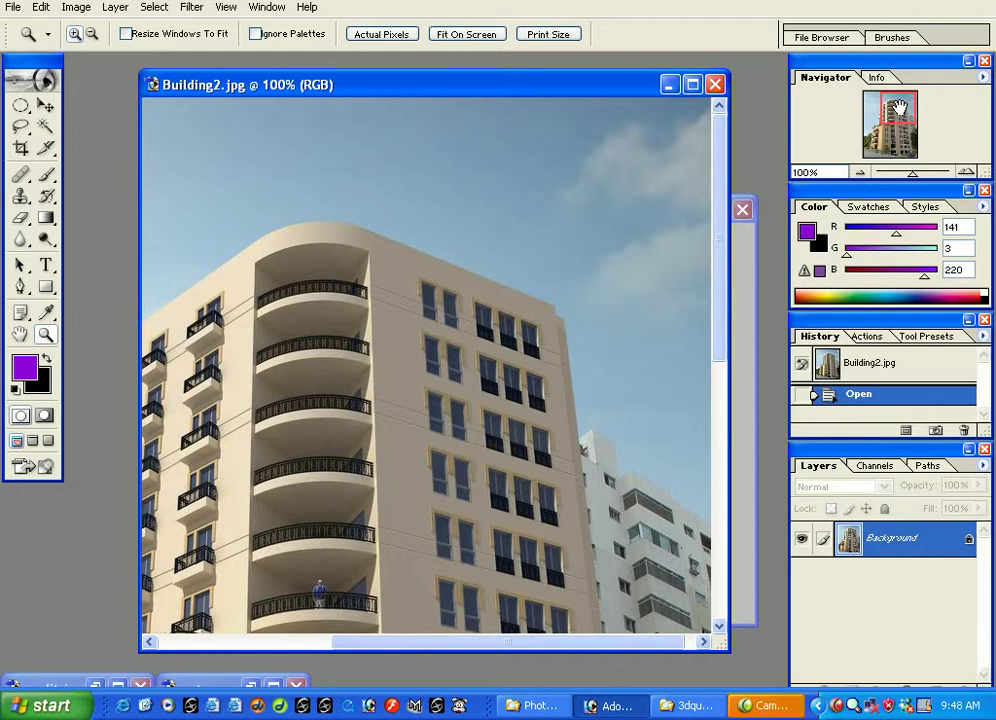
# Use the Navigator to reposition the view on the building, magnify it to about 223% at the side balconies, and readjust the zoom.
pyautogui.moveTo(899, 107)
pyautogui.mouseDown()
pyautogui.moveTo(910, 131)
pyautogui.moveTo(890, 103)
pyautogui.moveTo(885, 125)
pyautogui.moveTo(900, 140)
pyautogui.moveTo(895, 122)
pyautogui.mouseUp()
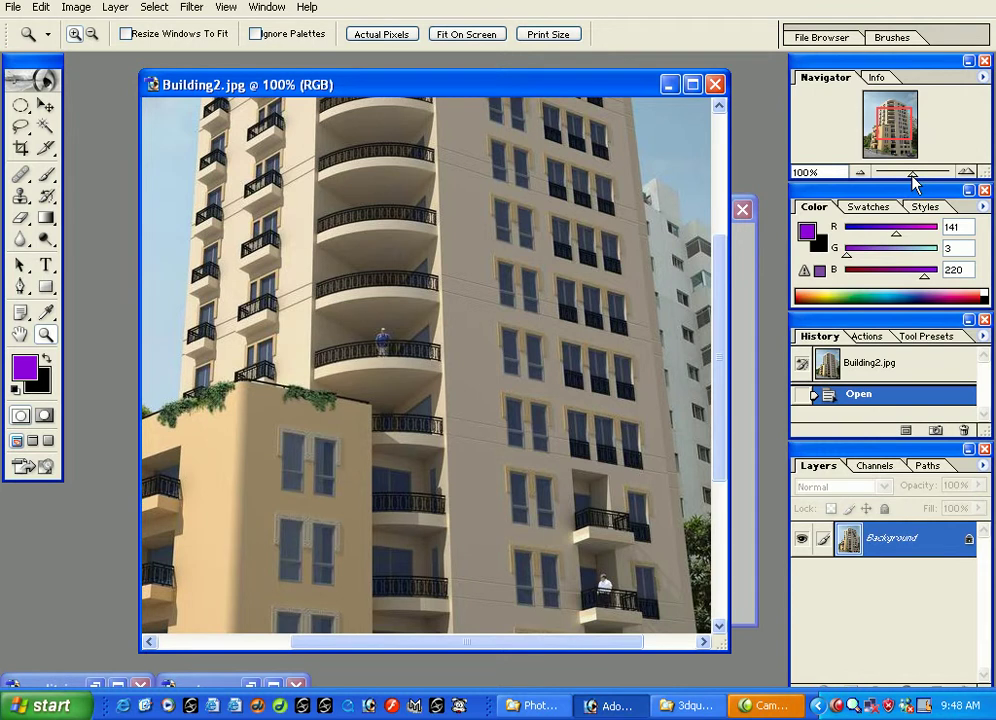
pyautogui.moveTo(912, 176); pyautogui.dragTo(883, 114)
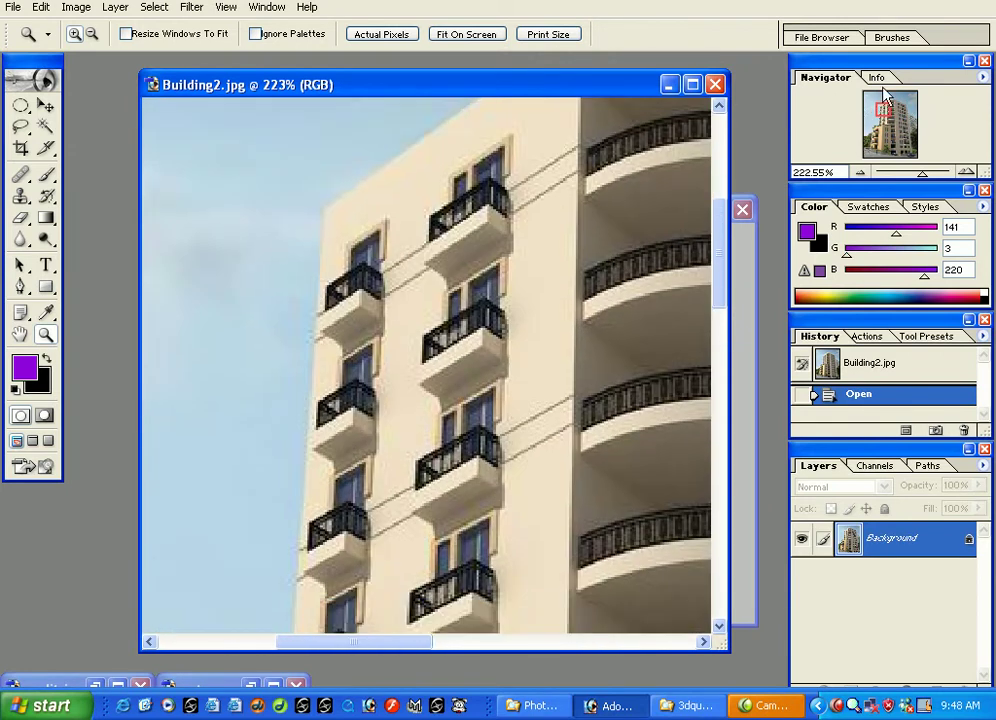
pyautogui.moveTo(886, 112)
pyautogui.mouseDown()
pyautogui.moveTo(888, 100)
pyautogui.moveTo(872, 128)
pyautogui.moveTo(890, 133)
pyautogui.mouseUp()
pyautogui.moveTo(932, 178)
pyautogui.mouseDown()
pyautogui.moveTo(894, 178)
pyautogui.moveTo(915, 180)
pyautogui.mouseUp()
# Pan across the magnified building, zoom Building2.jpg out to 100%, and pan up to the roof with the temporary Hand tool.
pyautogui.moveTo(500, 327); pyautogui.dragTo(415, 444)
pyautogui.hotkey('ctrl', '-')
pyautogui.hotkey('ctrl', '-')
pyautogui.hotkey('ctrl', '-')
pyautogui.hotkey('ctrl', '-')
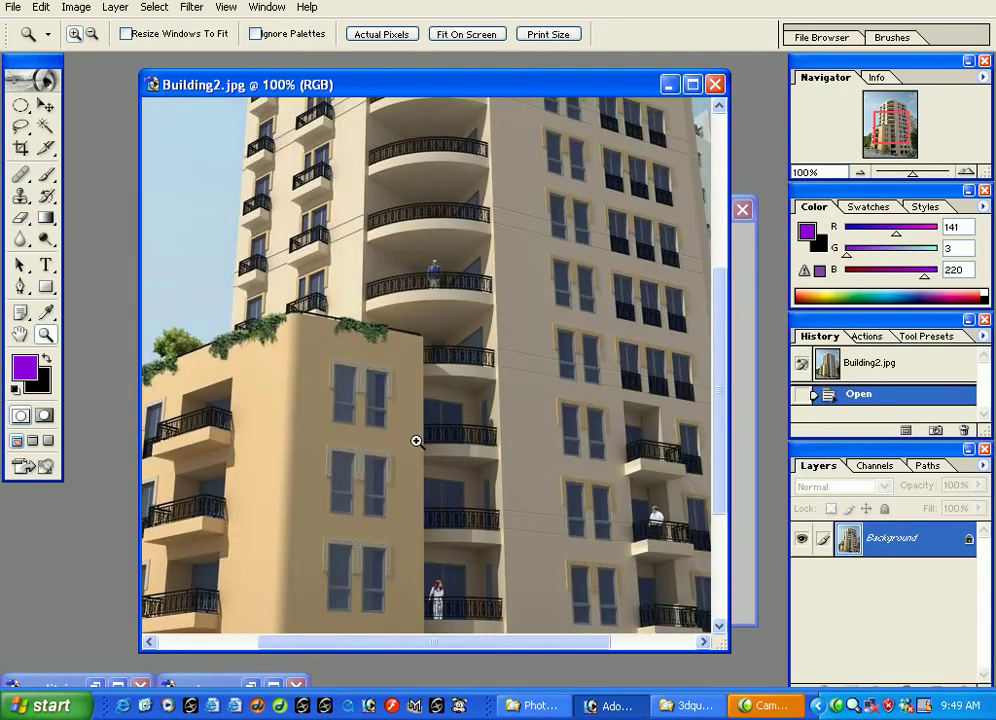
pyautogui.moveTo(417, 441); pyautogui.dragTo(502, 467)
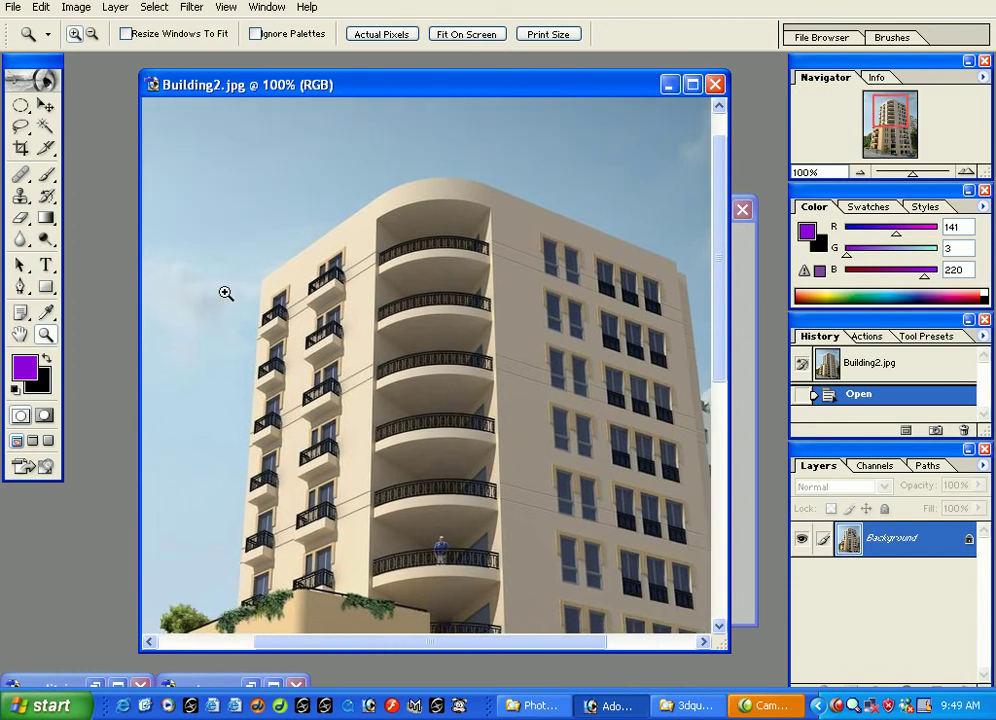